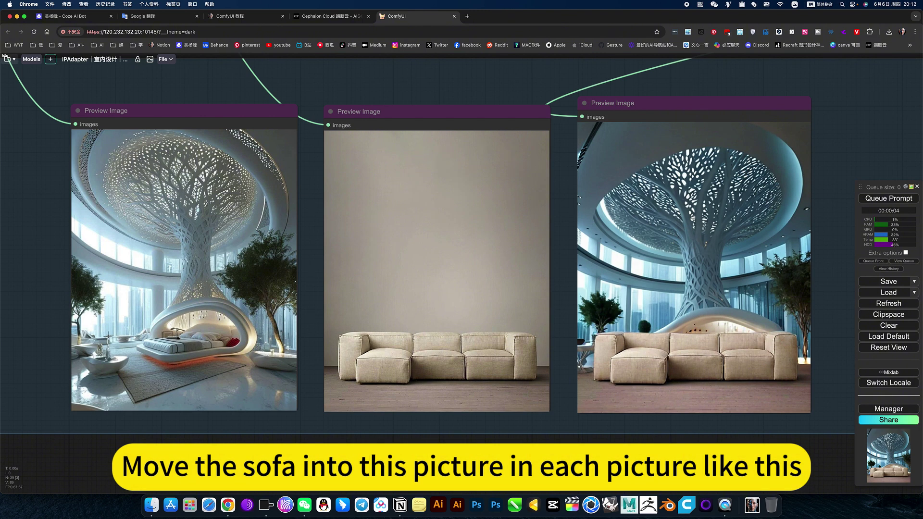
Compare the reference room, the sofa photo and the blended result in the preview images, including the sofa's edges.
{"action": "left_click_drag", "start_coordinate": [441, 456], "coordinate": [341, 461]}
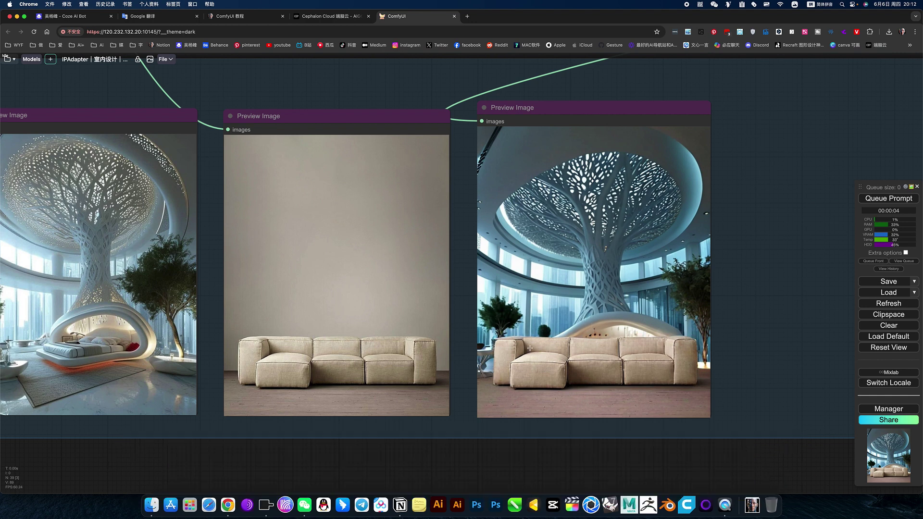
{"action": "left_click_drag", "start_coordinate": [279, 393], "coordinate": [554, 401]}
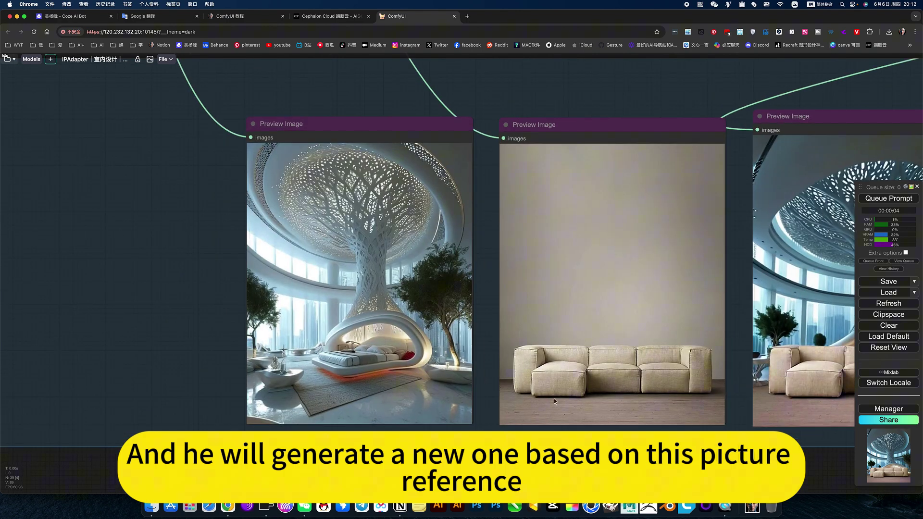
{"action": "left_click", "coordinate": [374, 258]}
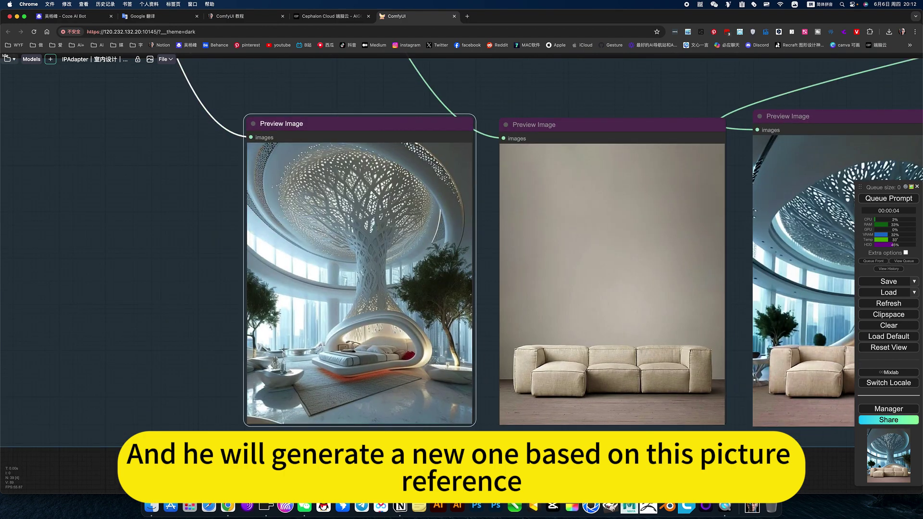
{"action": "left_click_drag", "start_coordinate": [738, 327], "coordinate": [470, 331]}
{"action": "scroll", "coordinate": [619, 327], "scroll_direction": "up", "scroll_amount": 5}
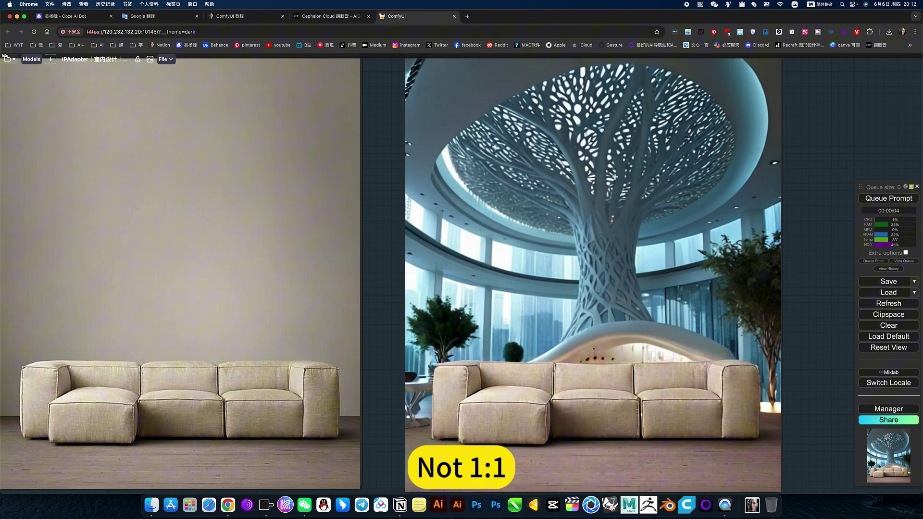
{"action": "scroll", "coordinate": [609, 197], "scroll_direction": "down", "scroll_amount": 5}
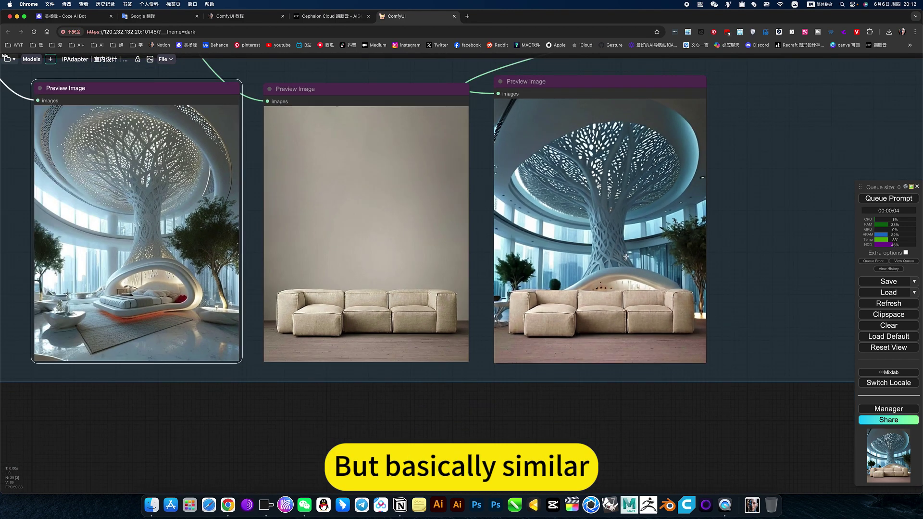
{"action": "scroll", "coordinate": [578, 328], "scroll_direction": "up", "scroll_amount": 5}
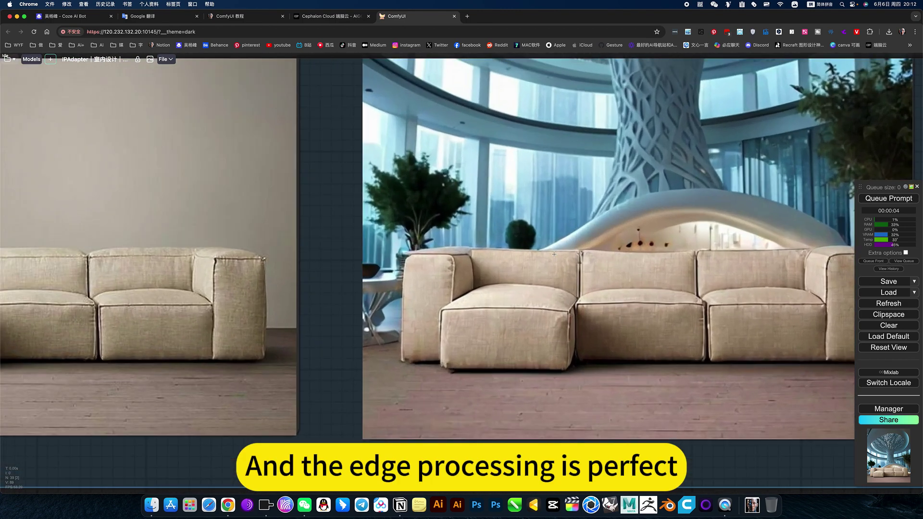
{"action": "scroll", "coordinate": [426, 274], "scroll_direction": "down", "scroll_amount": 5}
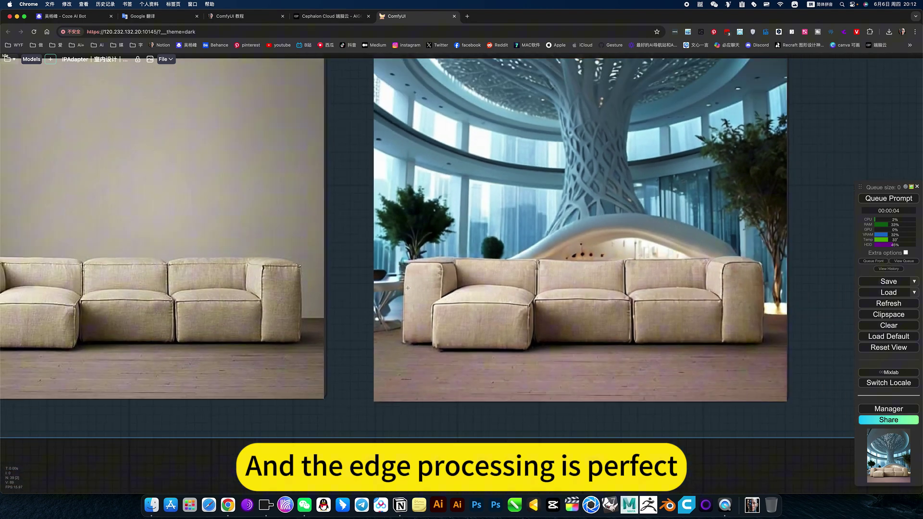
{"action": "scroll", "coordinate": [401, 319], "scroll_direction": "down", "scroll_amount": 3}
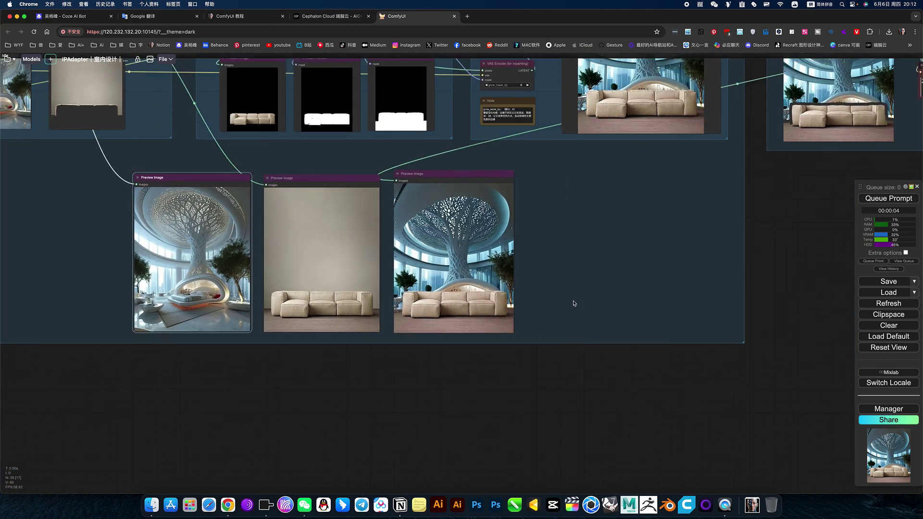
Move the blended result's Preview Image node into the edge fusion repair group (边缘融合修复｜修复模型).
{"action": "scroll", "coordinate": [573, 304], "scroll_direction": "down", "scroll_amount": 4}
{"action": "left_click_drag", "start_coordinate": [583, 274], "coordinate": [350, 408]}
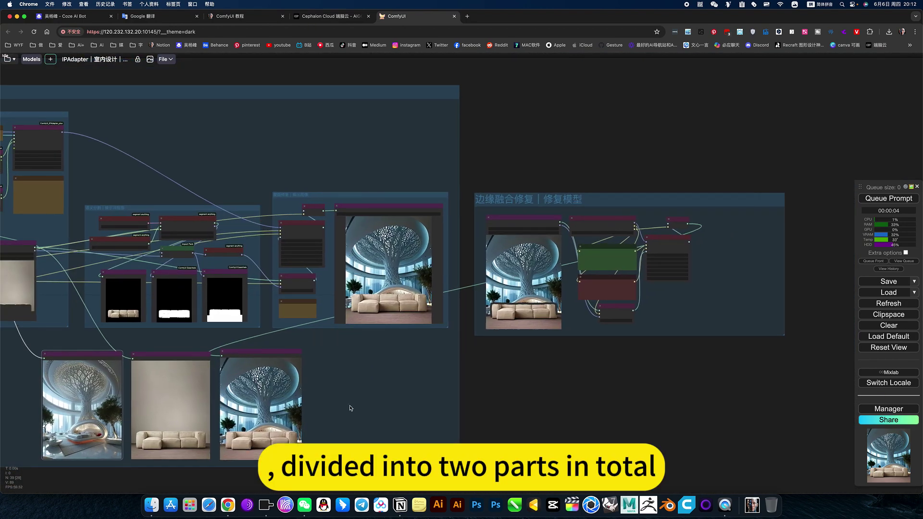
{"action": "left_click_drag", "start_coordinate": [268, 353], "coordinate": [744, 221]}
{"action": "scroll", "coordinate": [744, 222], "scroll_direction": "down", "scroll_amount": 2}
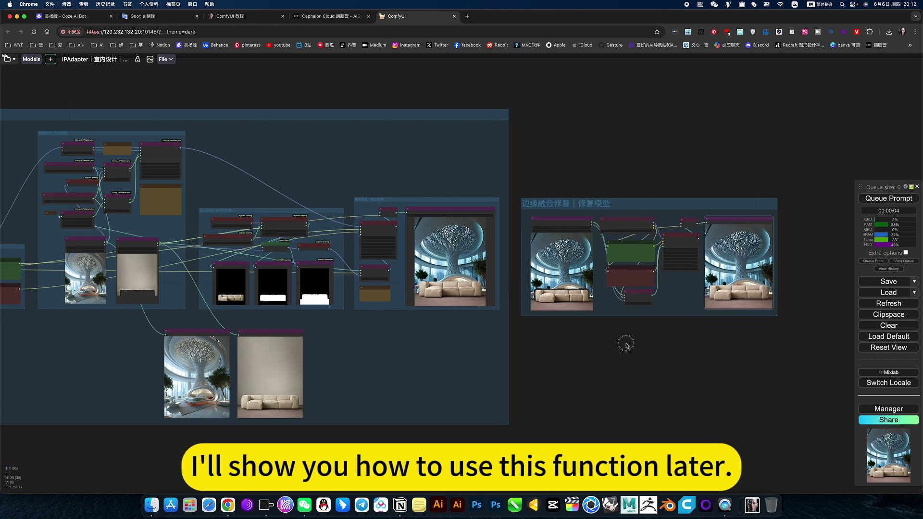
Bypass all nodes in the edge fusion repair group.
{"action": "left_click_drag", "start_coordinate": [547, 358], "coordinate": [605, 354]}
{"action": "right_click", "coordinate": [735, 288]}
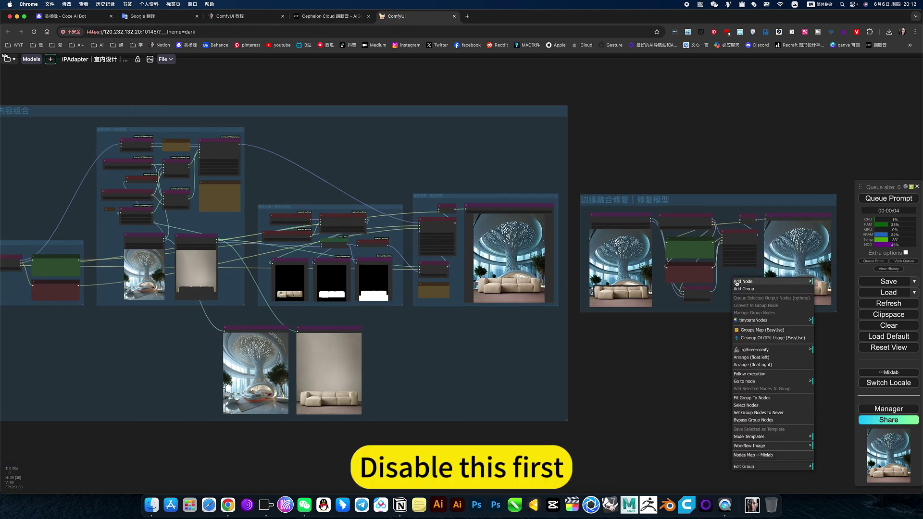
{"action": "left_click", "coordinate": [754, 413]}
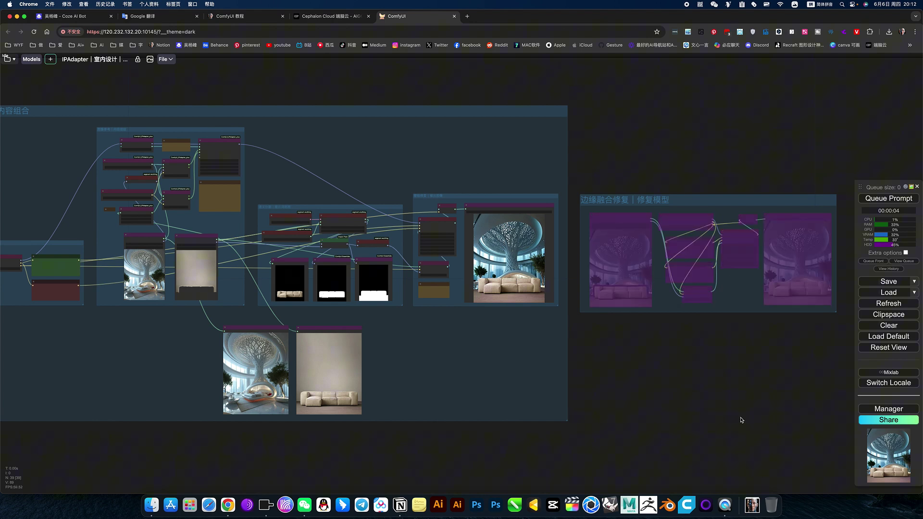
Delete the two Preview Image nodes of the reference room and the sofa photo below the main workflow groups.
{"action": "scroll", "coordinate": [654, 237], "scroll_direction": "up", "scroll_amount": 2}
{"action": "scroll", "coordinate": [452, 276], "scroll_direction": "up", "scroll_amount": 10}
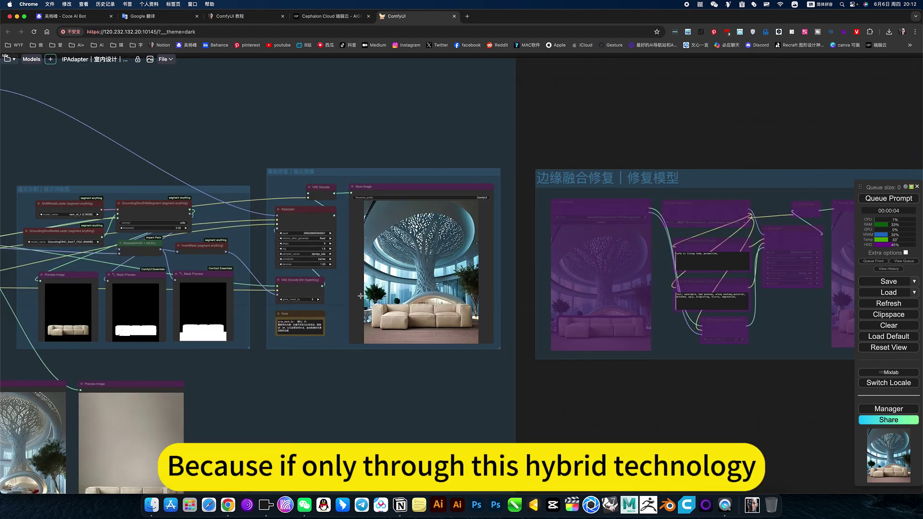
{"action": "scroll", "coordinate": [378, 300], "scroll_direction": "up", "scroll_amount": 5}
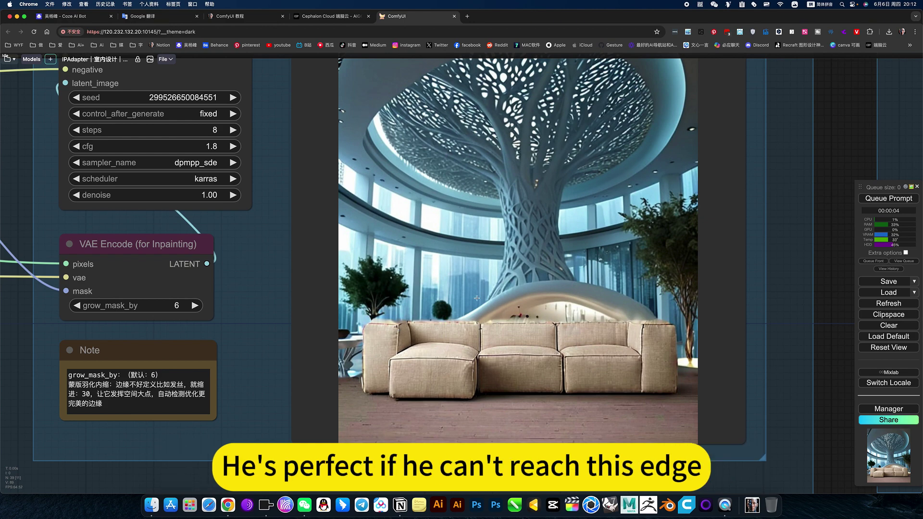
{"action": "scroll", "coordinate": [477, 298], "scroll_direction": "down", "scroll_amount": 10}
{"action": "left_click_drag", "start_coordinate": [306, 385], "coordinate": [758, 359]}
{"action": "left_click_drag", "start_coordinate": [365, 397], "coordinate": [582, 394]}
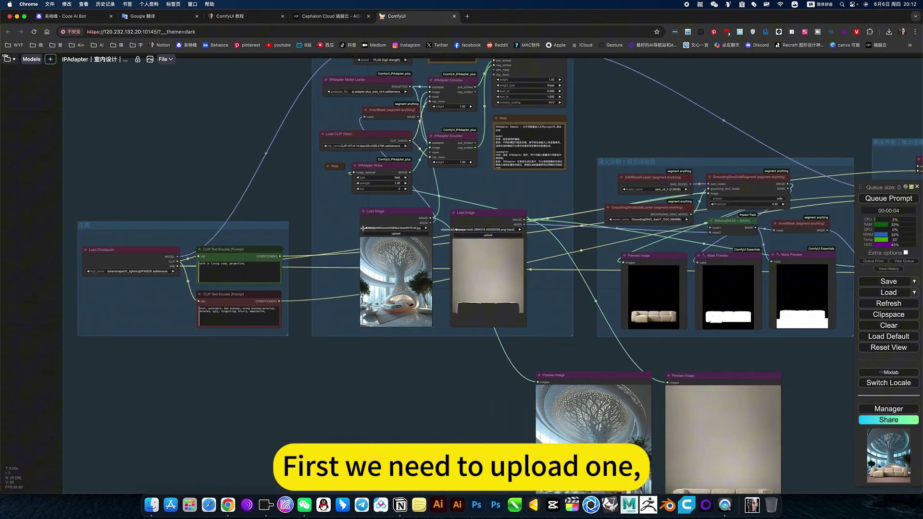
{"action": "left_click", "coordinate": [593, 405]}
{"action": "key", "text": "Delete"}
{"action": "left_click", "coordinate": [690, 405]}
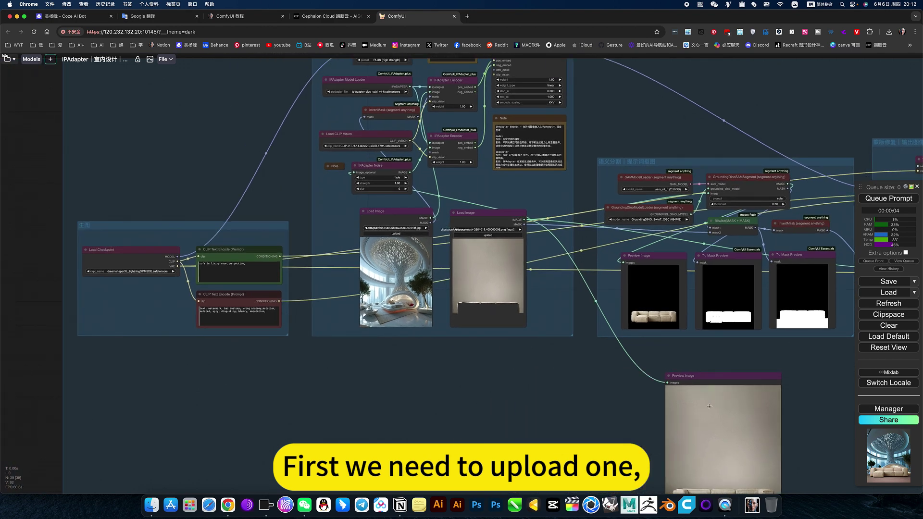
{"action": "key", "text": "Delete"}
Examine the two Load Image nodes holding the reference room and the masked sofa picture.
{"action": "scroll", "coordinate": [370, 252], "scroll_direction": "up", "scroll_amount": 8}
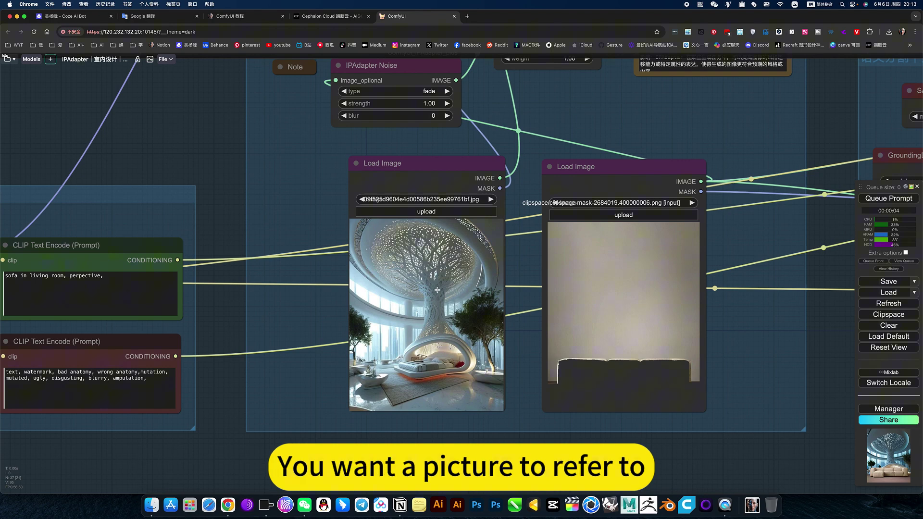
{"action": "scroll", "coordinate": [437, 290], "scroll_direction": "down", "scroll_amount": 5}
{"action": "scroll", "coordinate": [437, 290], "scroll_direction": "up", "scroll_amount": 4}
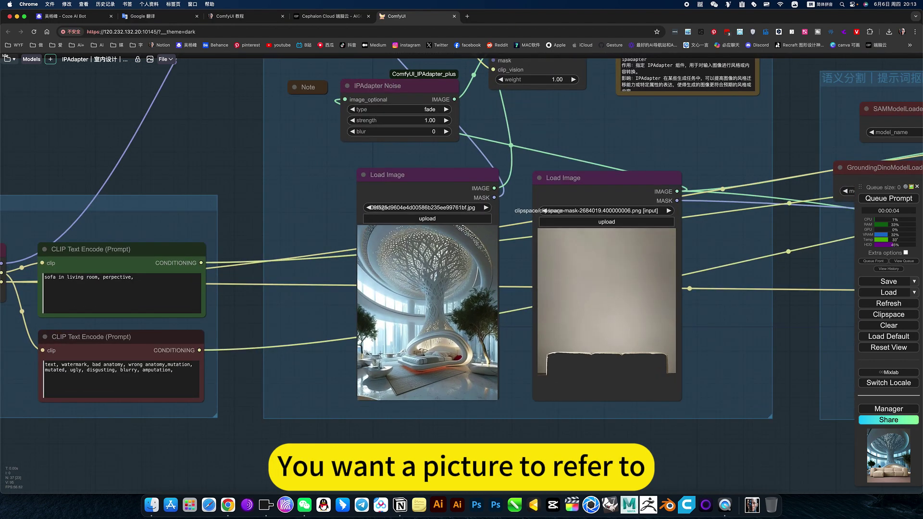
{"action": "scroll", "coordinate": [422, 269], "scroll_direction": "up", "scroll_amount": 5}
{"action": "scroll", "coordinate": [422, 268], "scroll_direction": "down", "scroll_amount": 7}
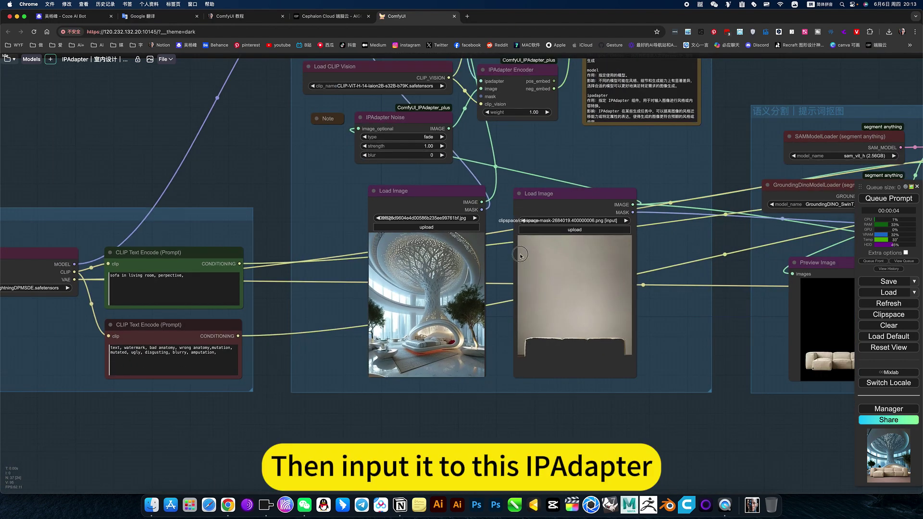
Examine the IPAdapter Model Loader, IPAdapter Encoder and IPAdapter Embeds nodes in the image reference group (图像参考｜内容提取).
{"action": "left_click_drag", "start_coordinate": [520, 256], "coordinate": [513, 465]}
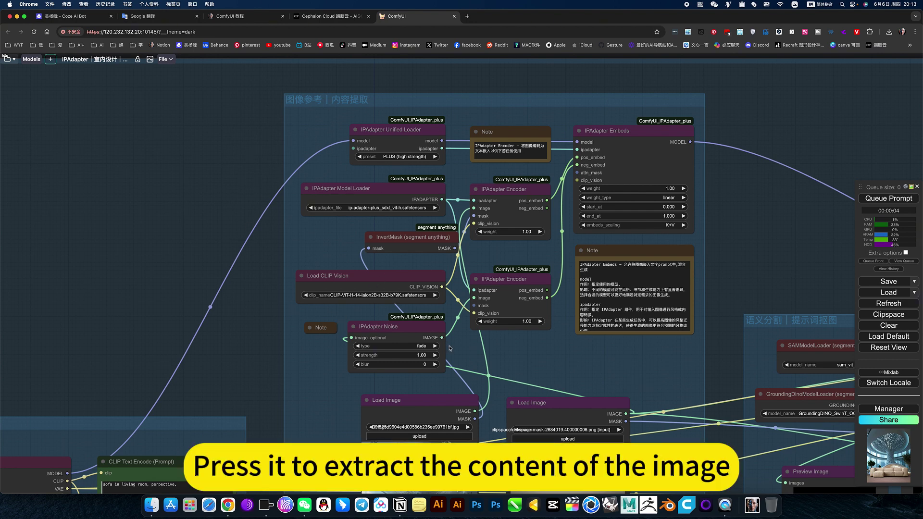
{"action": "scroll", "coordinate": [441, 148], "scroll_direction": "up", "scroll_amount": 4}
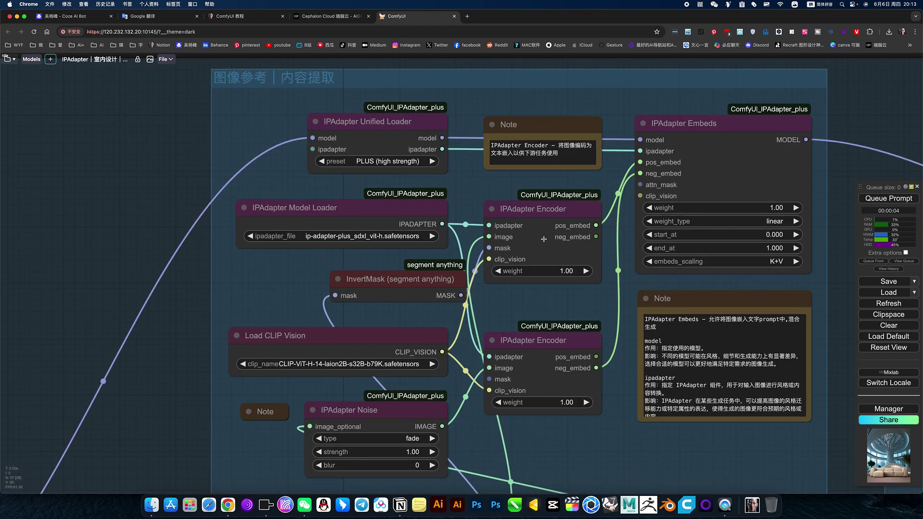
{"action": "left_click_drag", "start_coordinate": [538, 294], "coordinate": [465, 287]}
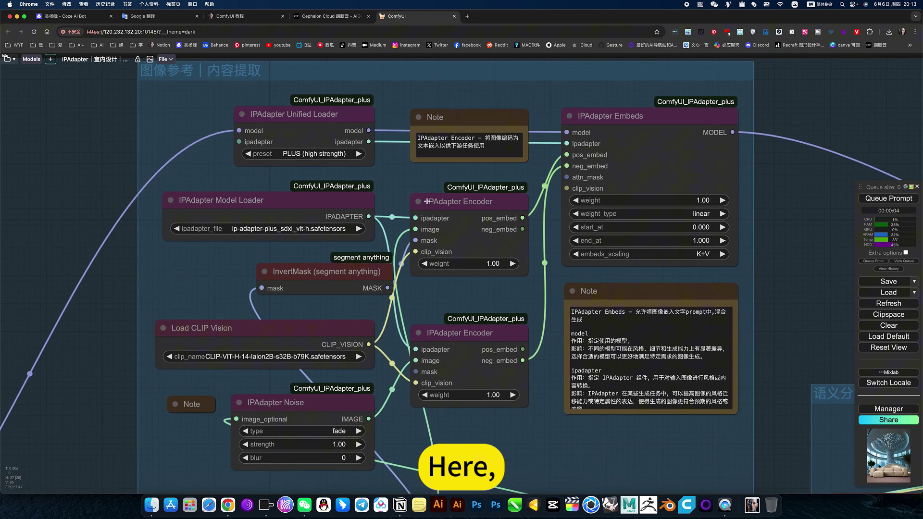
{"action": "left_click", "coordinate": [281, 205]}
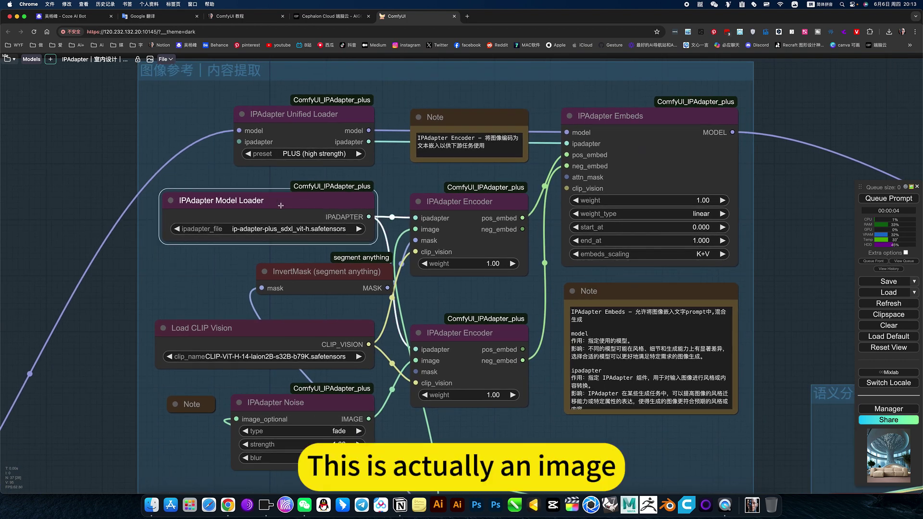
{"action": "left_click", "coordinate": [436, 204]}
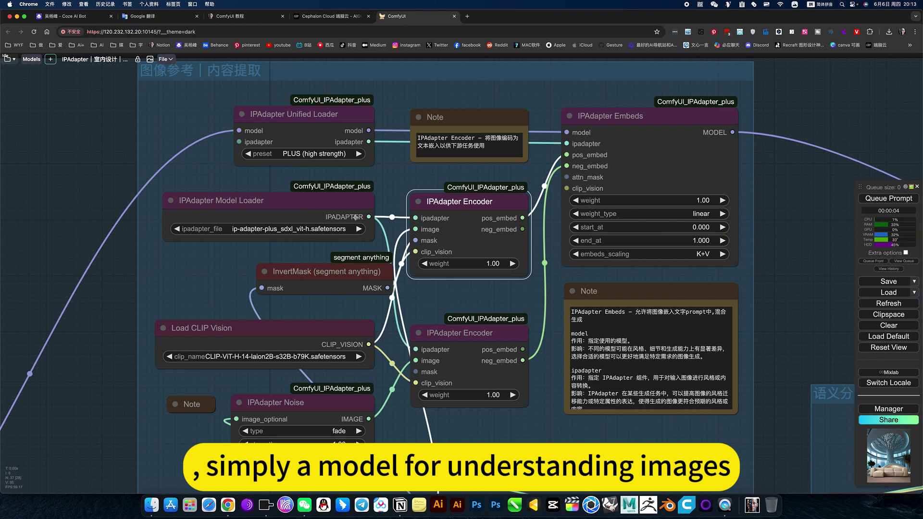
{"action": "left_click", "coordinate": [645, 125]}
{"action": "scroll", "coordinate": [630, 120], "scroll_direction": "up", "scroll_amount": 6}
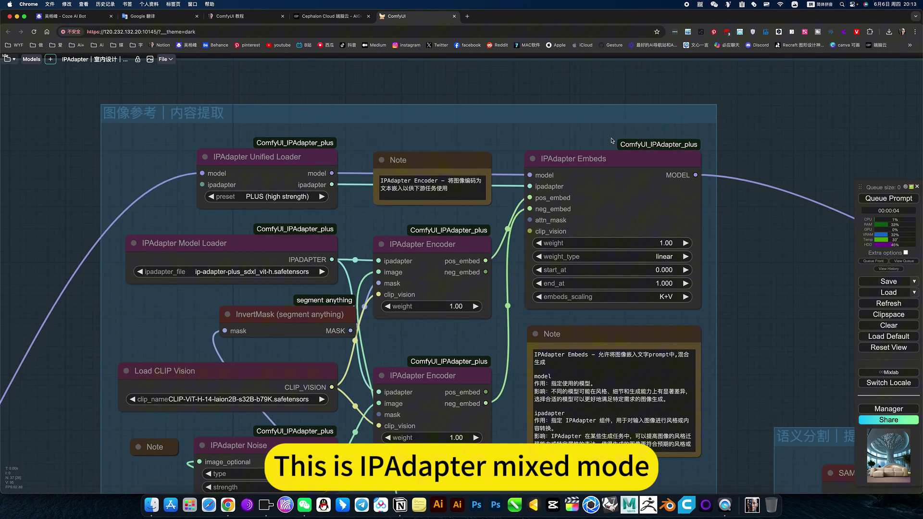
Read the note explaining the IPAdapter Embeds parameters and view the available embeds_scaling options.
{"action": "scroll", "coordinate": [601, 169], "scroll_direction": "down", "scroll_amount": 5}
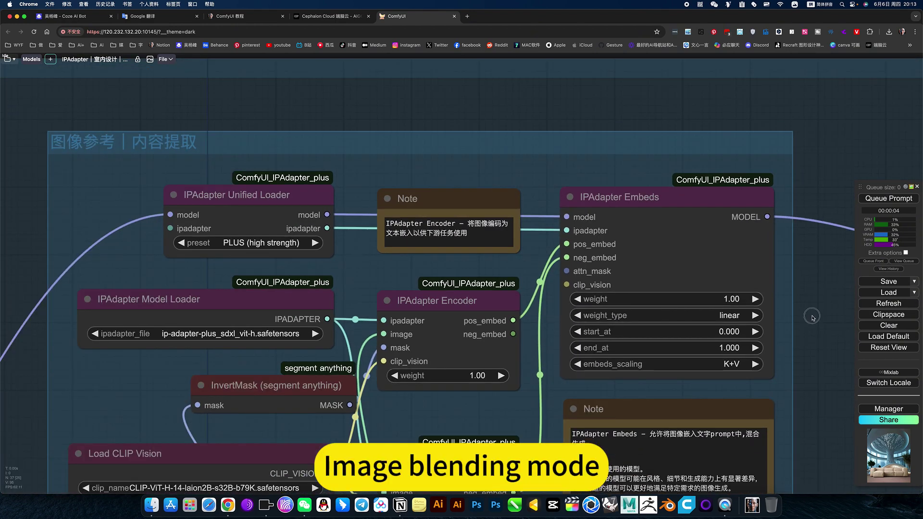
{"action": "left_click_drag", "start_coordinate": [812, 316], "coordinate": [701, 148]}
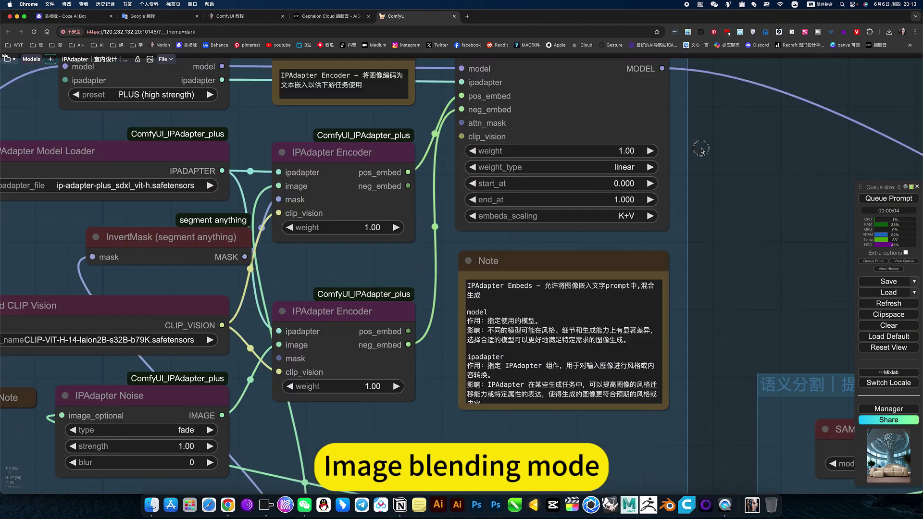
{"action": "scroll", "coordinate": [483, 319], "scroll_direction": "down", "scroll_amount": 6}
{"action": "scroll", "coordinate": [482, 320], "scroll_direction": "up", "scroll_amount": 2}
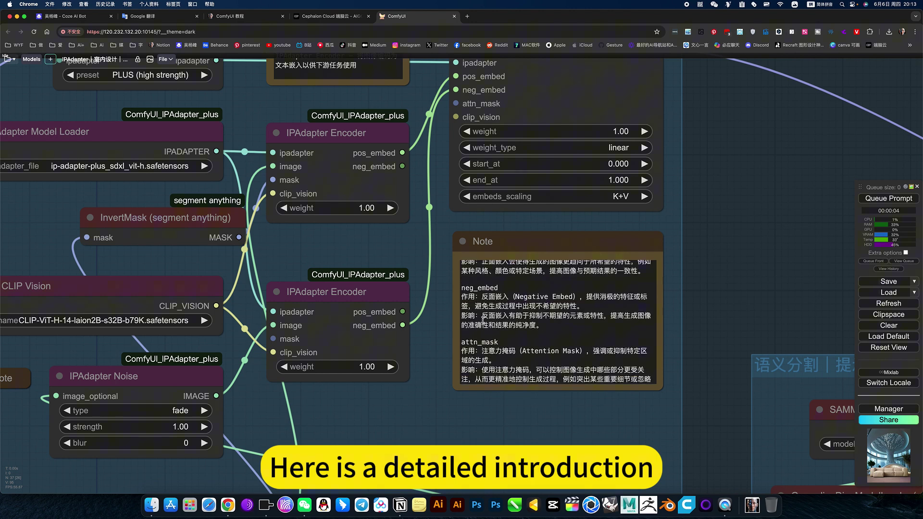
{"action": "scroll", "coordinate": [482, 320], "scroll_direction": "down", "scroll_amount": 3}
{"action": "scroll", "coordinate": [482, 320], "scroll_direction": "up", "scroll_amount": 8}
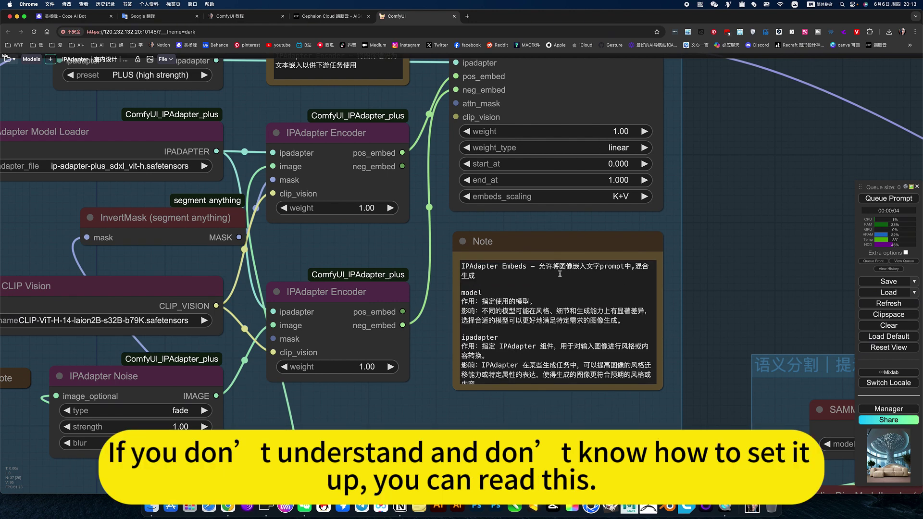
{"action": "left_click", "coordinate": [627, 197]}
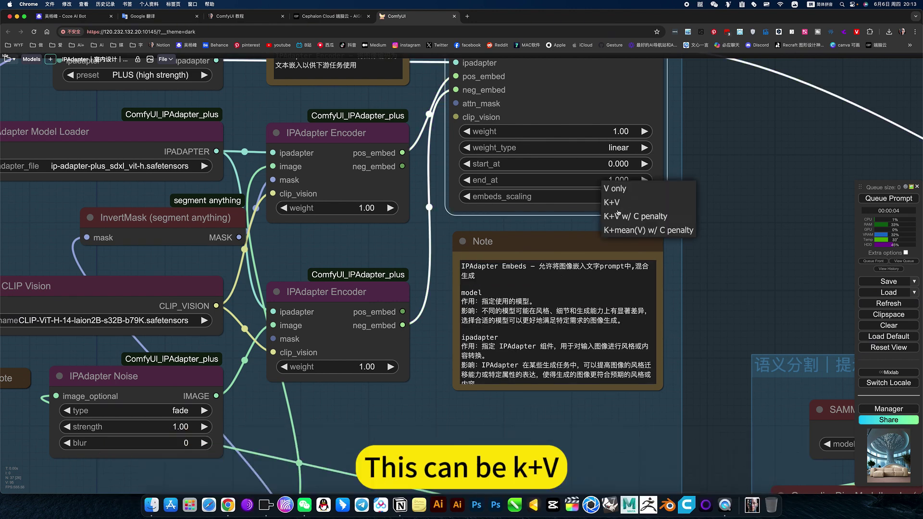
{"action": "scroll", "coordinate": [721, 243], "scroll_direction": "down", "scroll_amount": 6}
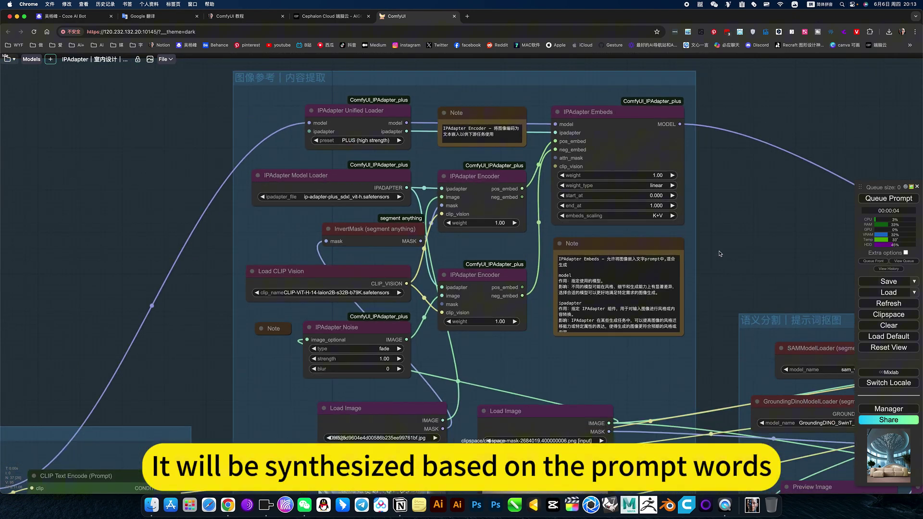
Examine the positive and negative CLIP Text Encode prompts and the Load Image nodes used for blending.
{"action": "scroll", "coordinate": [719, 251], "scroll_direction": "up", "scroll_amount": 3}
{"action": "left_click_drag", "start_coordinate": [720, 251], "coordinate": [765, 161]}
{"action": "scroll", "coordinate": [765, 161], "scroll_direction": "down", "scroll_amount": 1}
{"action": "scroll", "coordinate": [610, 265], "scroll_direction": "down", "scroll_amount": 4}
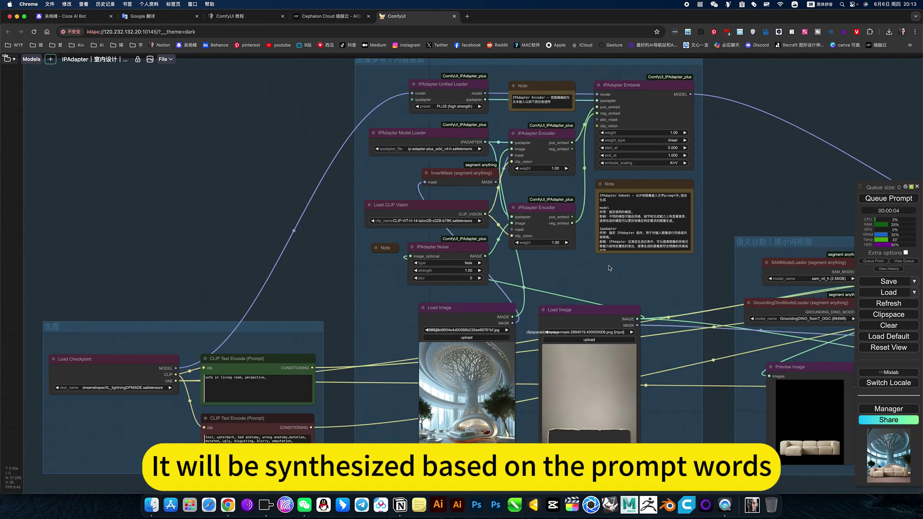
{"action": "left_click_drag", "start_coordinate": [694, 191], "coordinate": [794, 94]}
{"action": "scroll", "coordinate": [328, 271], "scroll_direction": "up", "scroll_amount": 5}
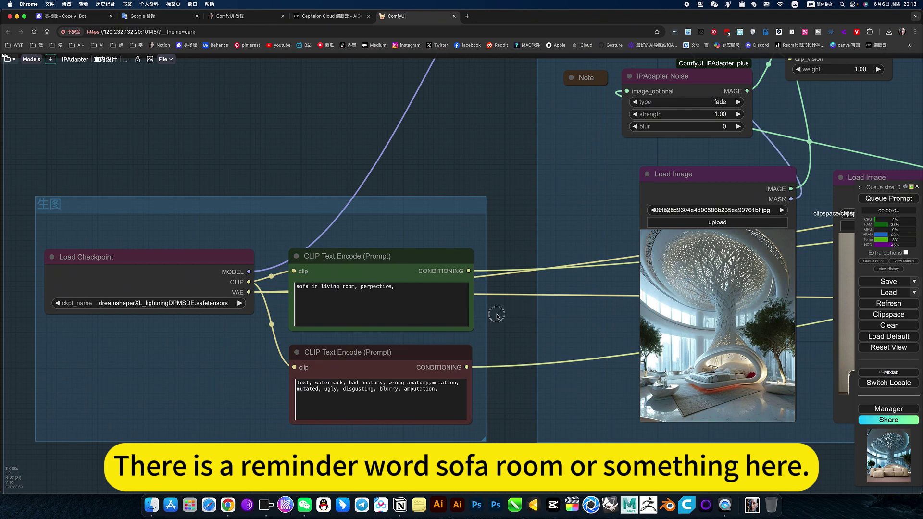
{"action": "left_click_drag", "start_coordinate": [497, 315], "coordinate": [428, 314]}
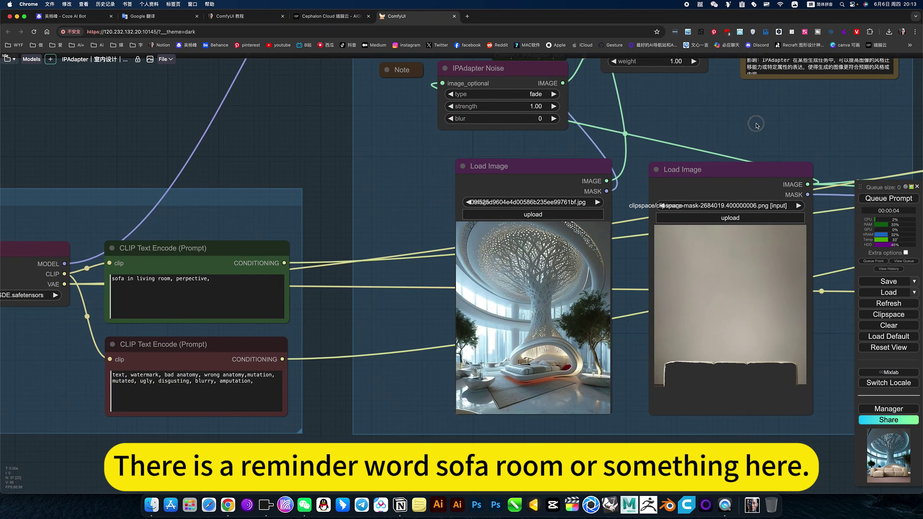
{"action": "scroll", "coordinate": [673, 193], "scroll_direction": "right", "scroll_amount": 5}
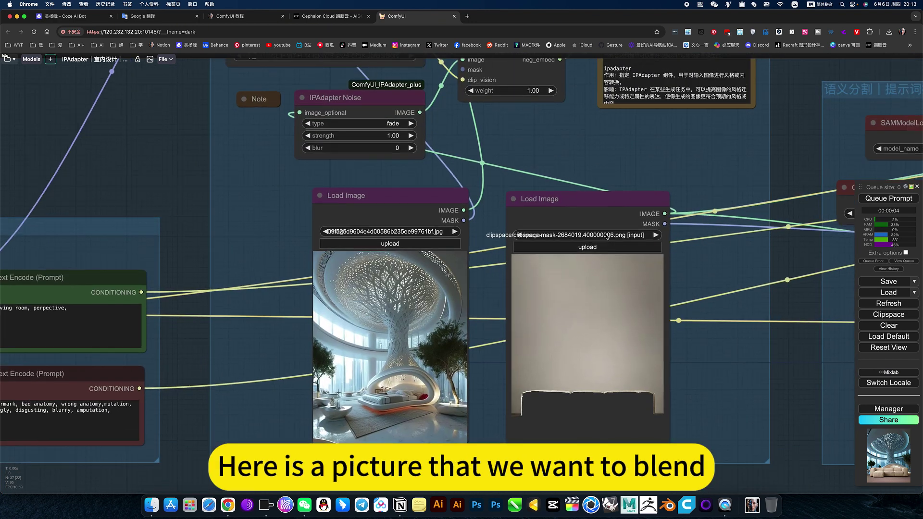
Examine the semantic segmentation group (语义分割｜提示词抠图) that cuts out the sofa from the loaded picture using the prompt "sofa".
{"action": "left_click", "coordinate": [593, 202]}
{"action": "scroll", "coordinate": [703, 265], "scroll_direction": "right", "scroll_amount": 5}
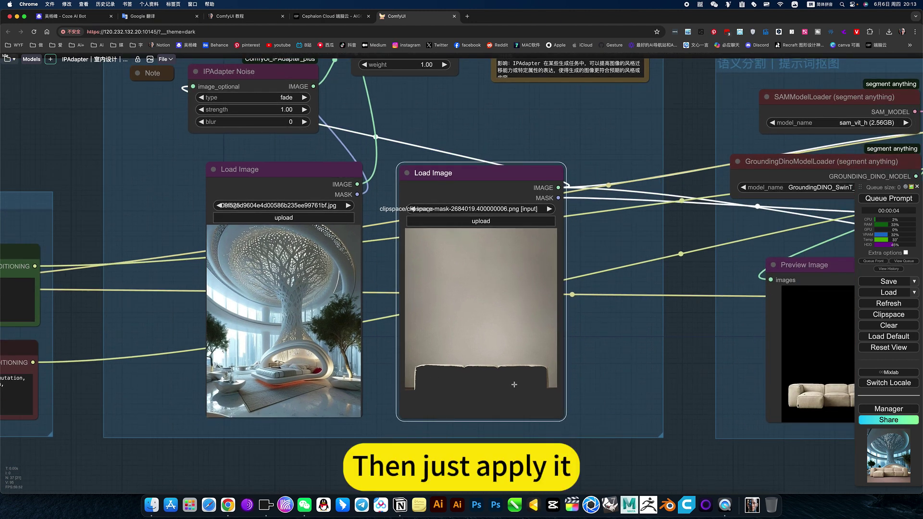
{"action": "scroll", "coordinate": [633, 379], "scroll_direction": "right", "scroll_amount": 10}
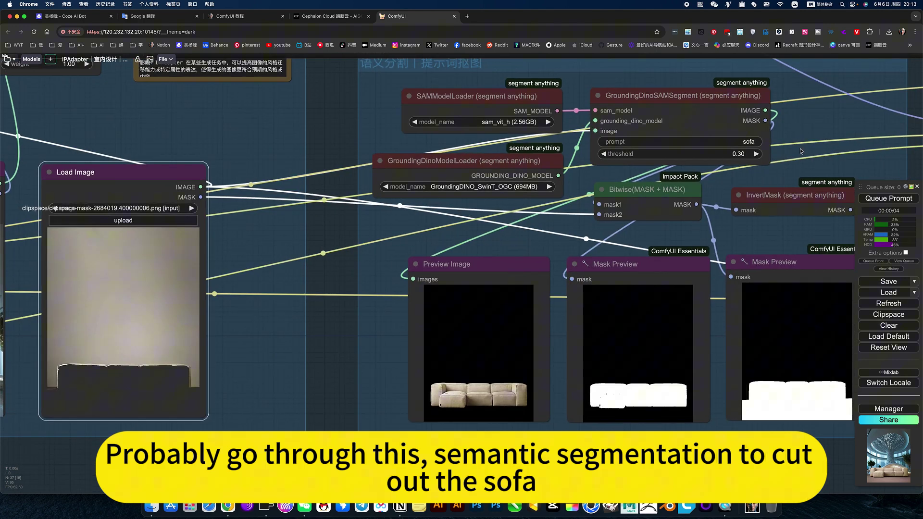
{"action": "scroll", "coordinate": [801, 144], "scroll_direction": "right", "scroll_amount": 5}
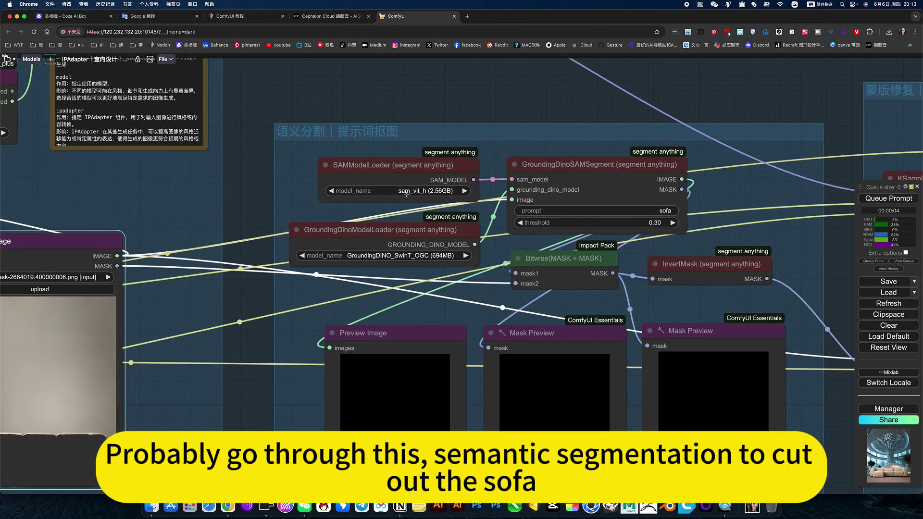
{"action": "scroll", "coordinate": [496, 245], "scroll_direction": "down", "scroll_amount": 6}
{"action": "scroll", "coordinate": [482, 373], "scroll_direction": "up", "scroll_amount": 11}
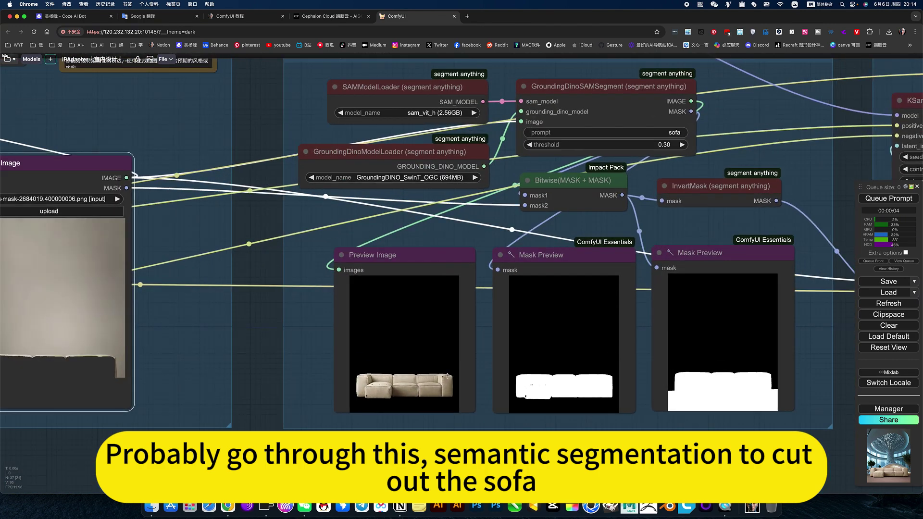
{"action": "scroll", "coordinate": [553, 244], "scroll_direction": "down", "scroll_amount": 8}
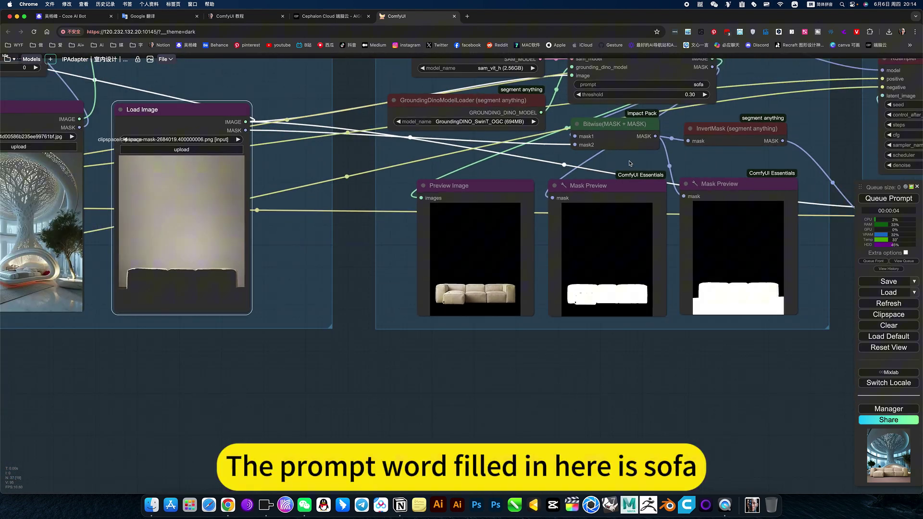
{"action": "scroll", "coordinate": [630, 196], "scroll_direction": "up", "scroll_amount": 6}
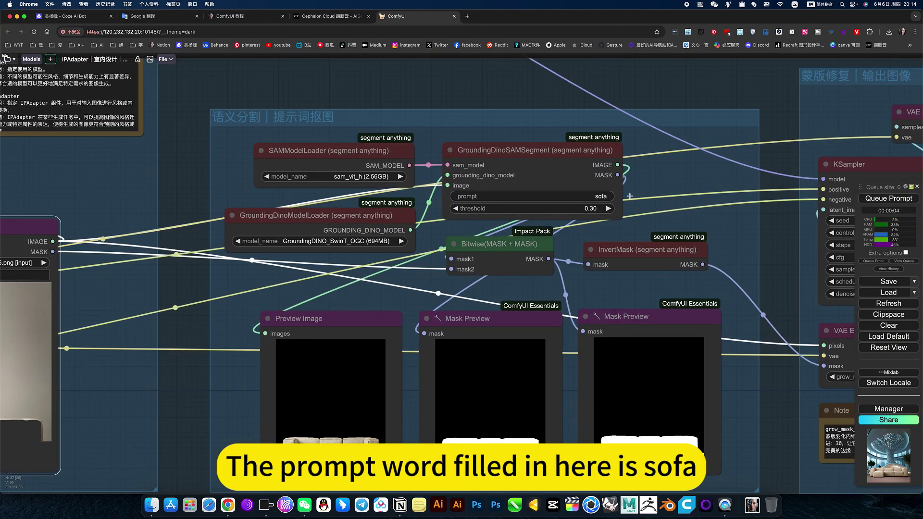
{"action": "left_click_drag", "start_coordinate": [744, 399], "coordinate": [768, 359]}
Examine the Bitwise(MASK + MASK) node and compare the automatic cutout with the combined mask that includes the painted ground.
{"action": "left_click", "coordinate": [520, 204]}
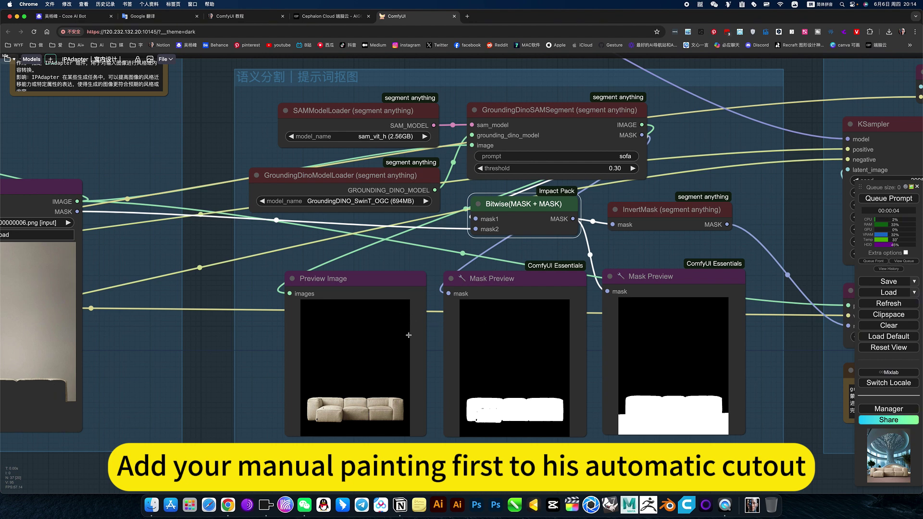
{"action": "left_click", "coordinate": [719, 386]}
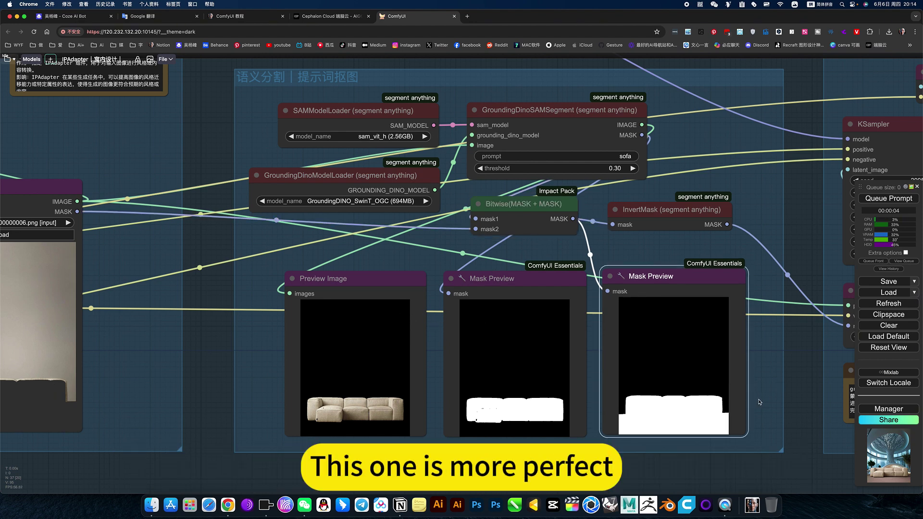
{"action": "left_click_drag", "start_coordinate": [760, 403], "coordinate": [687, 390]}
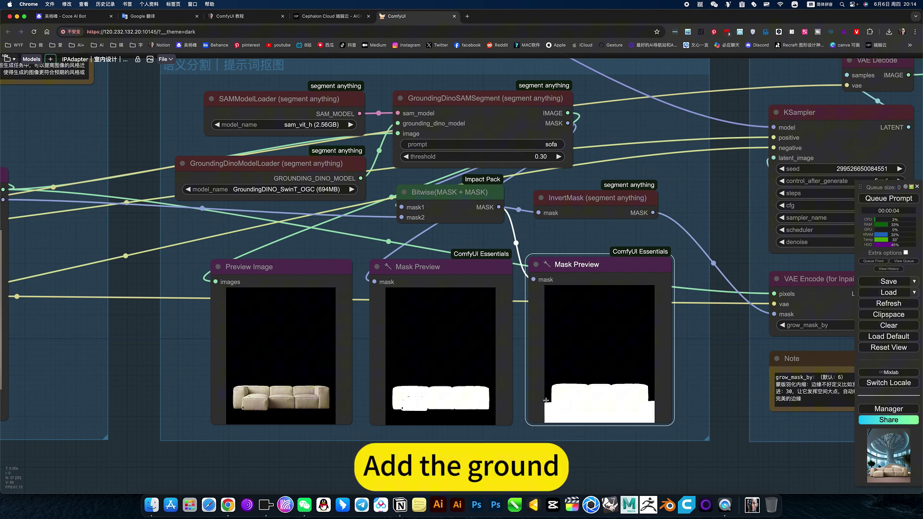
{"action": "scroll", "coordinate": [172, 386], "scroll_direction": "left", "scroll_amount": 10}
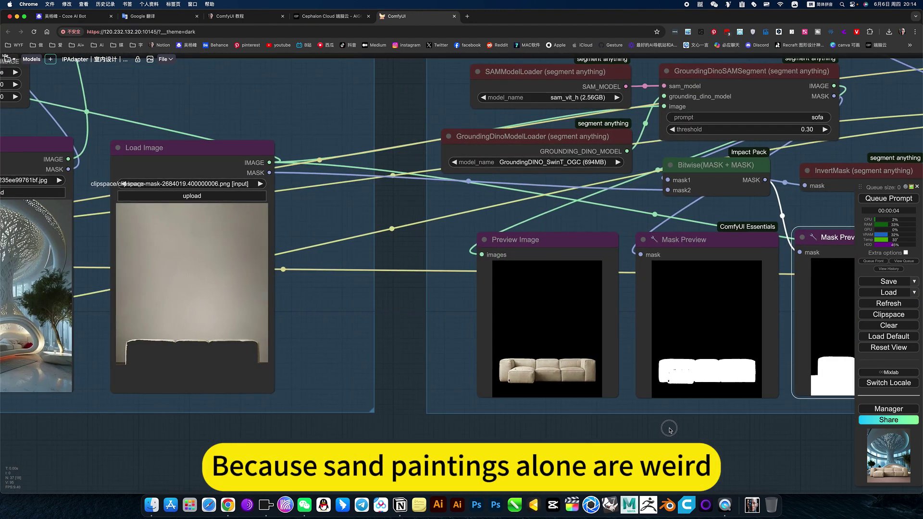
{"action": "scroll", "coordinate": [609, 433], "scroll_direction": "right", "scroll_amount": 7}
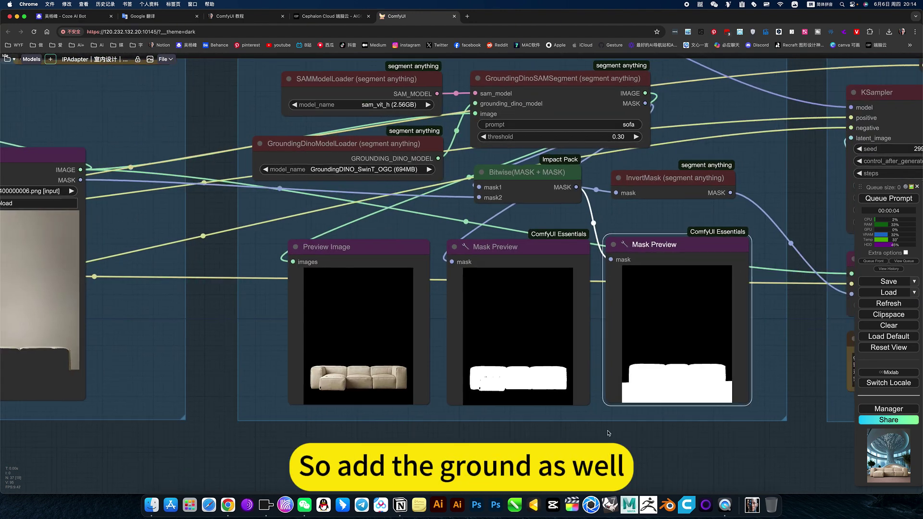
{"action": "scroll", "coordinate": [425, 451], "scroll_direction": "down", "scroll_amount": 4}
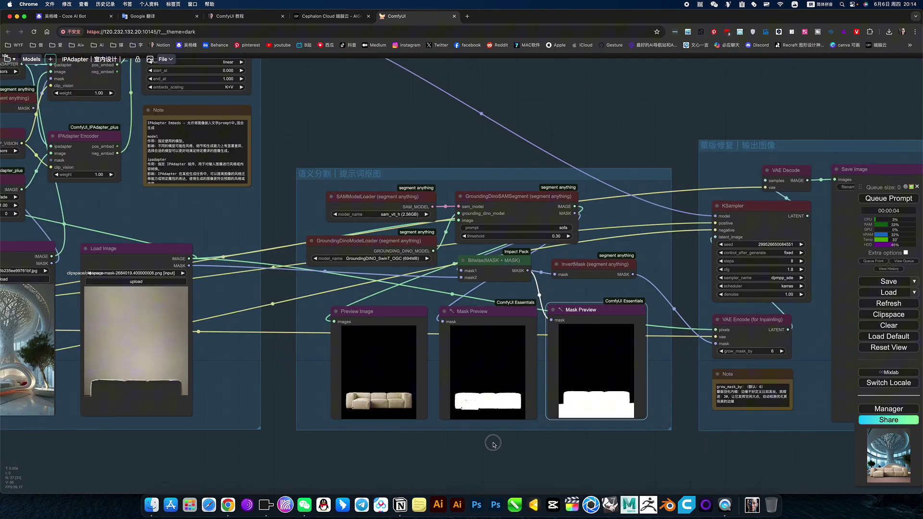
Examine the KSampler, VAE Encode (for Inpainting) and Save Image nodes in the output group (蒙版修复｜输出图像), including the edges of the generated sofa.
{"action": "left_click_drag", "start_coordinate": [291, 448], "coordinate": [416, 435]}
{"action": "left_click_drag", "start_coordinate": [666, 448], "coordinate": [329, 436]}
{"action": "scroll", "coordinate": [499, 439], "scroll_direction": "right", "scroll_amount": 5}
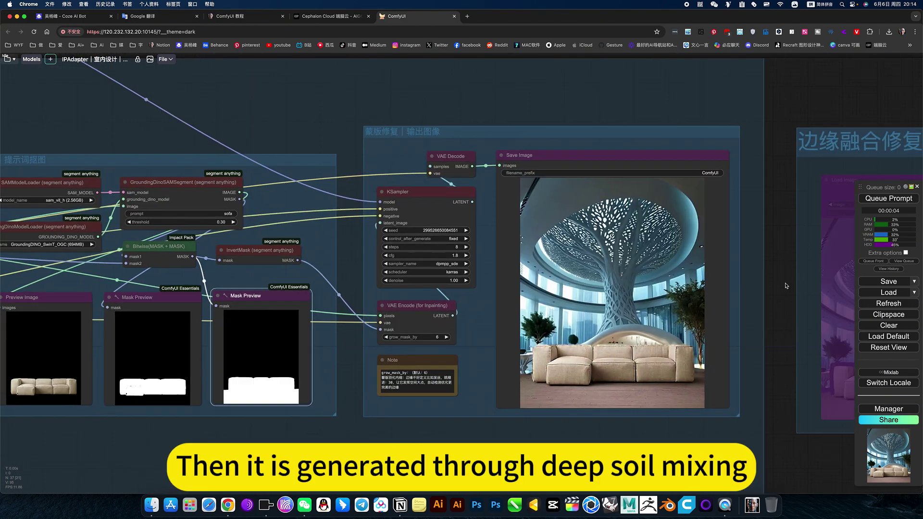
{"action": "scroll", "coordinate": [611, 374], "scroll_direction": "up", "scroll_amount": 5}
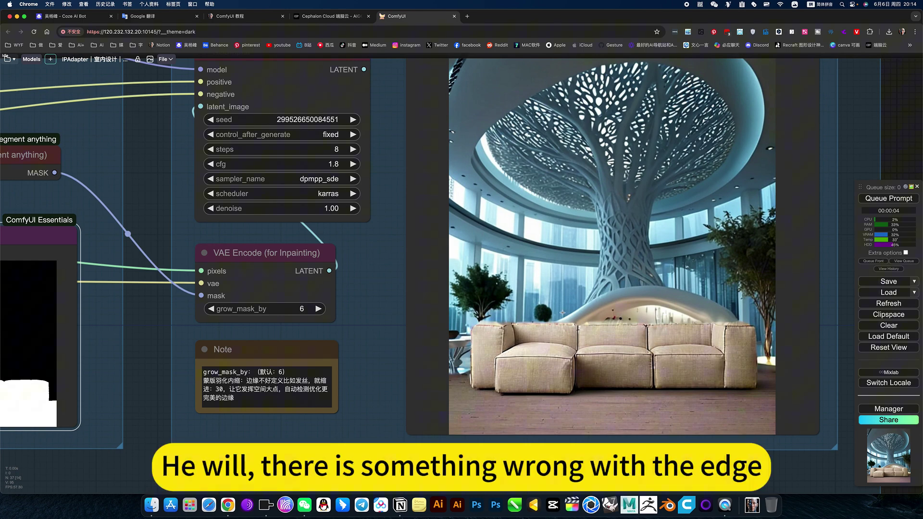
{"action": "scroll", "coordinate": [592, 350], "scroll_direction": "down", "scroll_amount": 10}
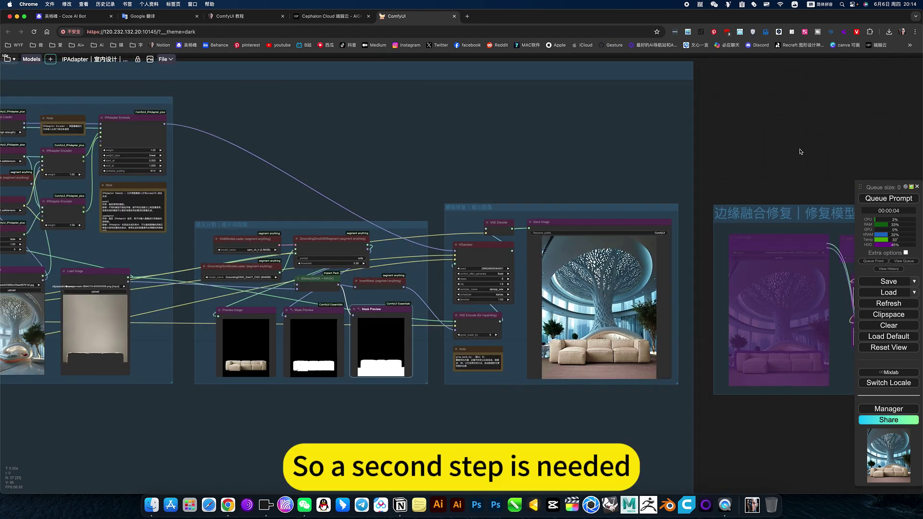
Examine the Load Checkpoint model and the positive and negative prompts in the 生图 group.
{"action": "left_click_drag", "start_coordinate": [801, 152], "coordinate": [452, 146]}
{"action": "left_click_drag", "start_coordinate": [404, 457], "coordinate": [800, 418]}
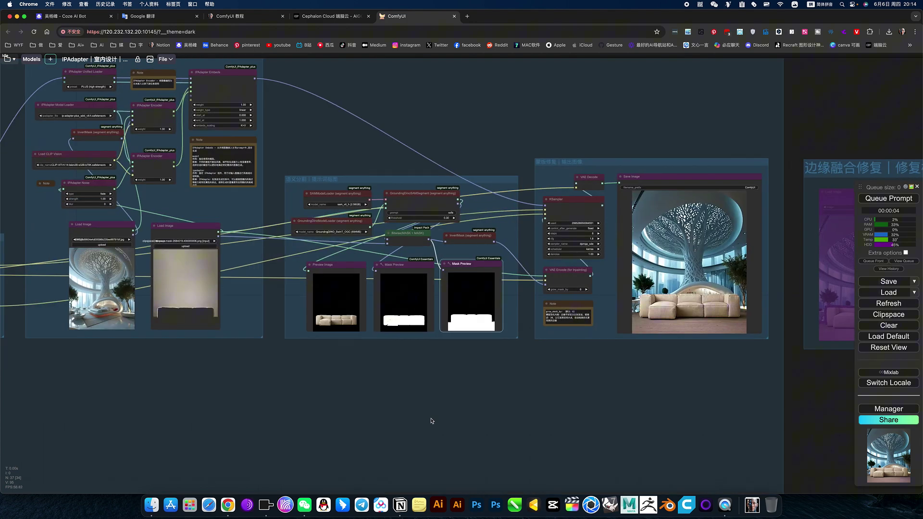
{"action": "scroll", "coordinate": [433, 419], "scroll_direction": "down", "scroll_amount": 5}
{"action": "left_click_drag", "start_coordinate": [412, 419], "coordinate": [646, 421]}
{"action": "scroll", "coordinate": [366, 331], "scroll_direction": "up", "scroll_amount": 4}
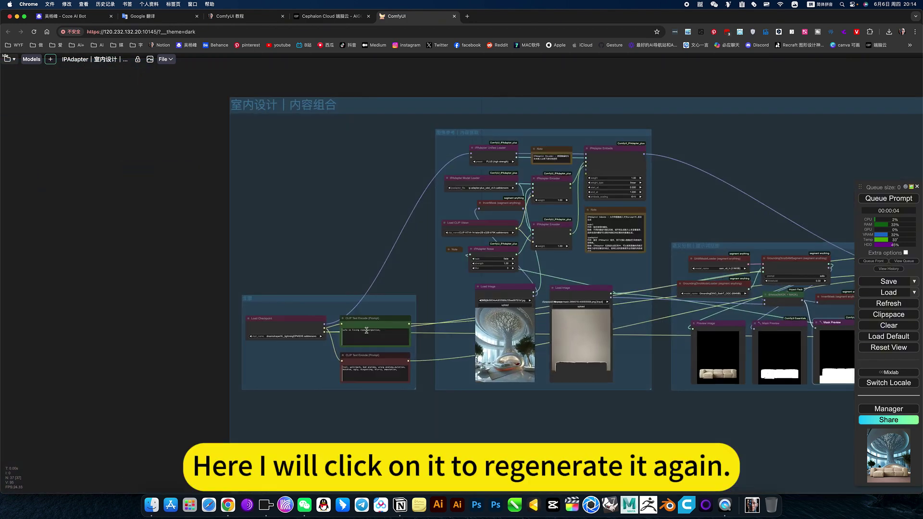
{"action": "scroll", "coordinate": [393, 307], "scroll_direction": "up", "scroll_amount": 7}
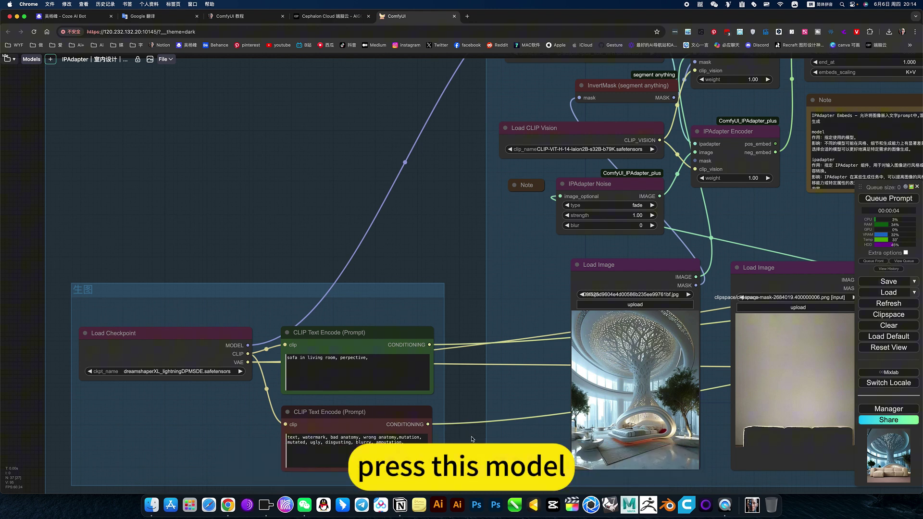
{"action": "left_click_drag", "start_coordinate": [460, 439], "coordinate": [439, 369]}
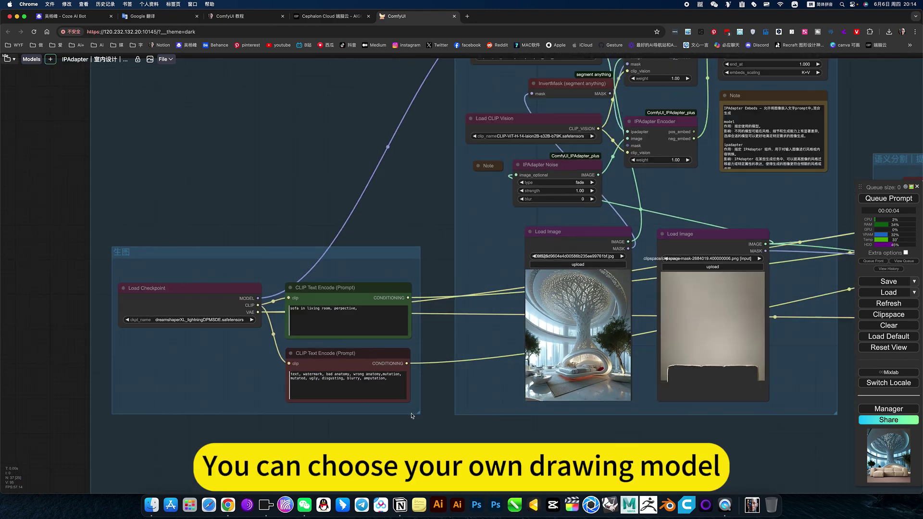
Queue the workflow and follow its execution through the segmentation nodes to the KSampler.
{"action": "scroll", "coordinate": [429, 414], "scroll_direction": "down", "scroll_amount": 4}
{"action": "left_click", "coordinate": [897, 199]}
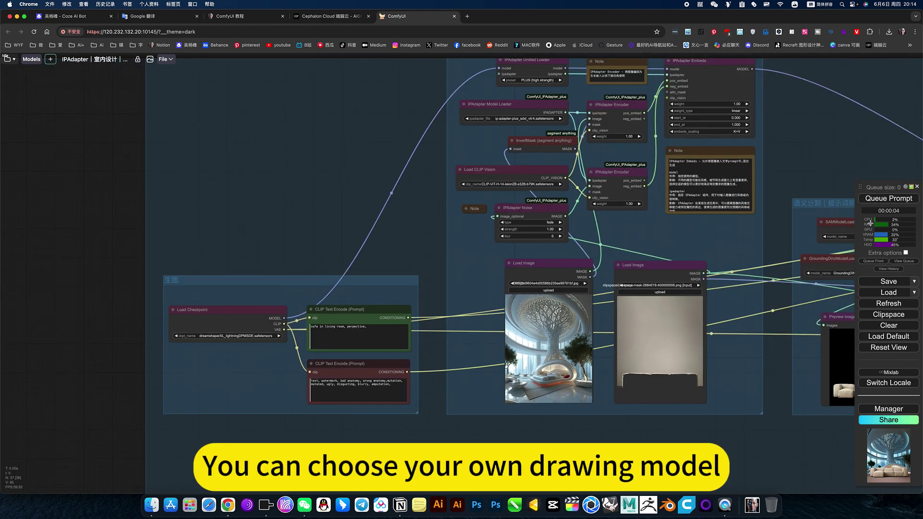
{"action": "left_click_drag", "start_coordinate": [636, 438], "coordinate": [545, 444]}
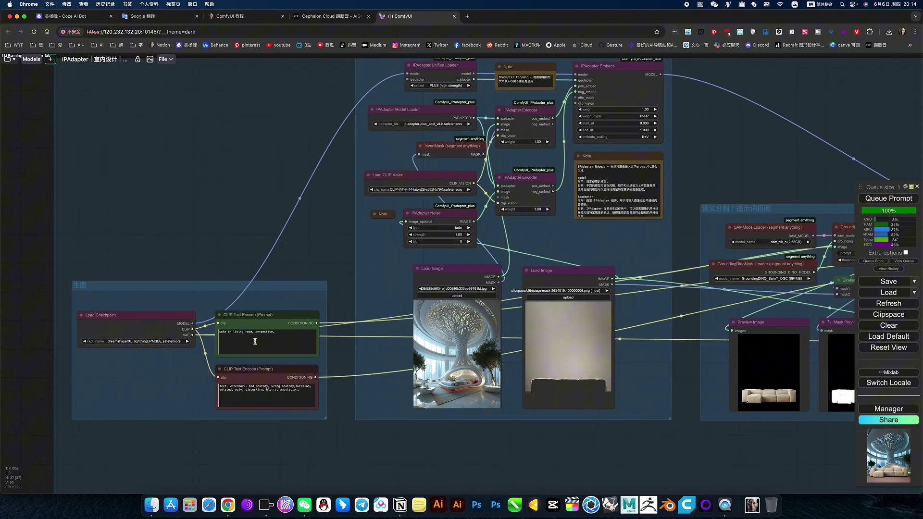
{"action": "left_click_drag", "start_coordinate": [662, 397], "coordinate": [427, 391]}
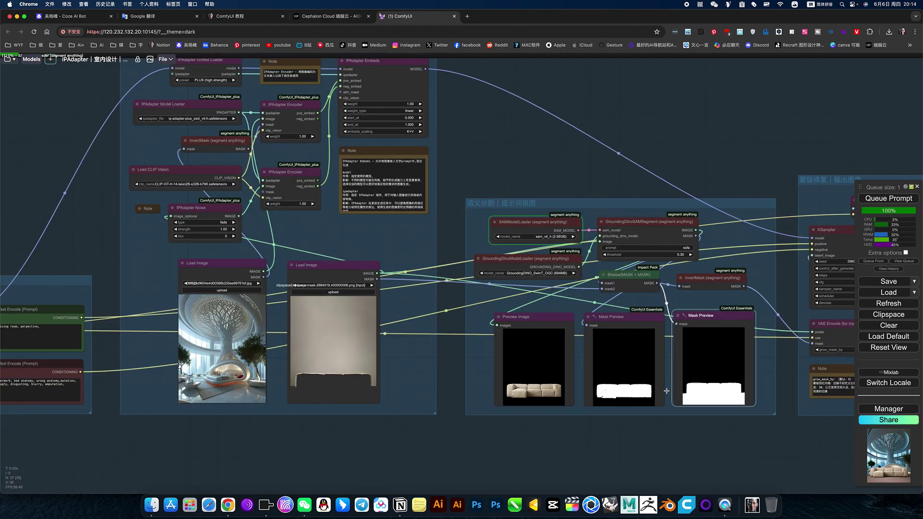
{"action": "left_click_drag", "start_coordinate": [582, 422], "coordinate": [307, 410]}
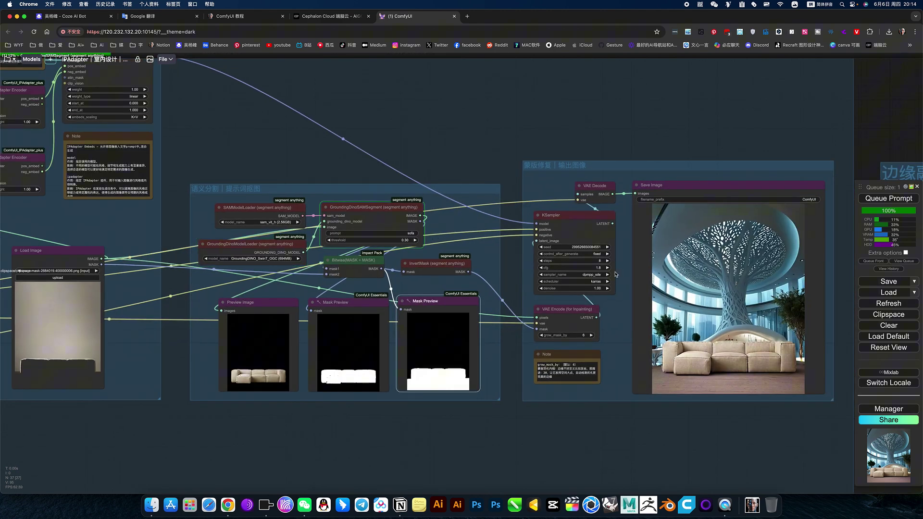
{"action": "scroll", "coordinate": [598, 269], "scroll_direction": "down", "scroll_amount": 2}
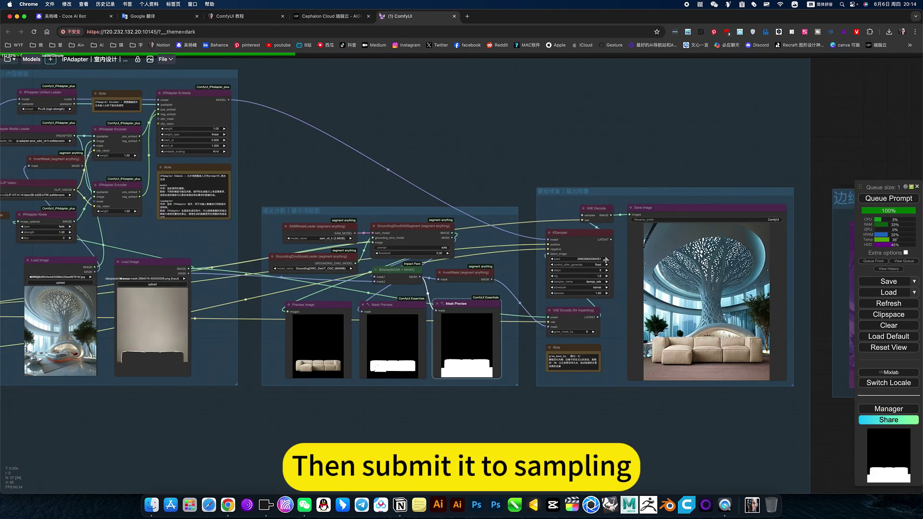
{"action": "scroll", "coordinate": [598, 269], "scroll_direction": "up", "scroll_amount": 4}
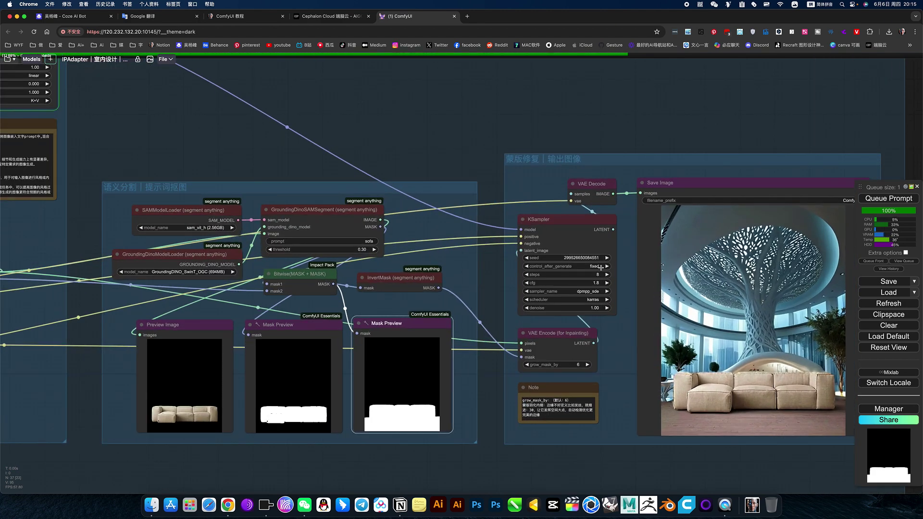
Set the KSampler's control_after_generate to randomize, check the generated image, and queue the workflow again.
{"action": "left_click", "coordinate": [601, 267]}
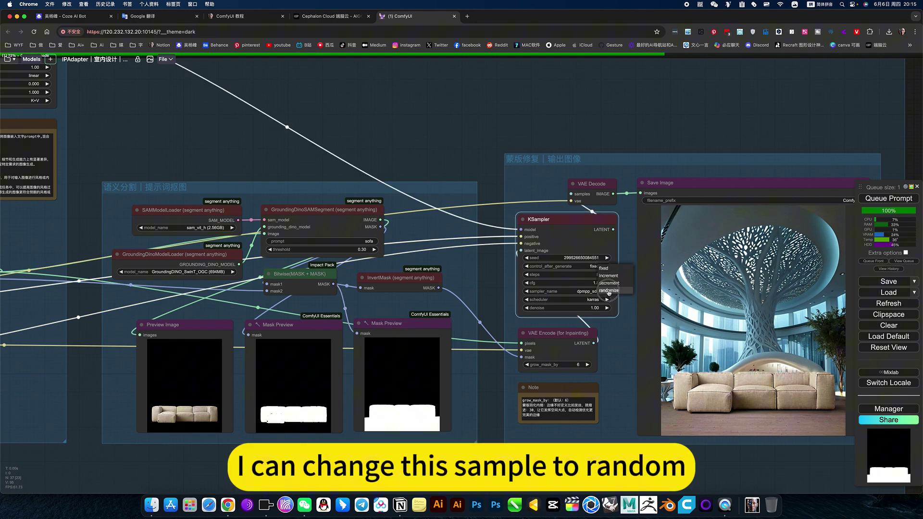
{"action": "left_click", "coordinate": [609, 291]}
{"action": "left_click_drag", "start_coordinate": [690, 117], "coordinate": [518, 109]}
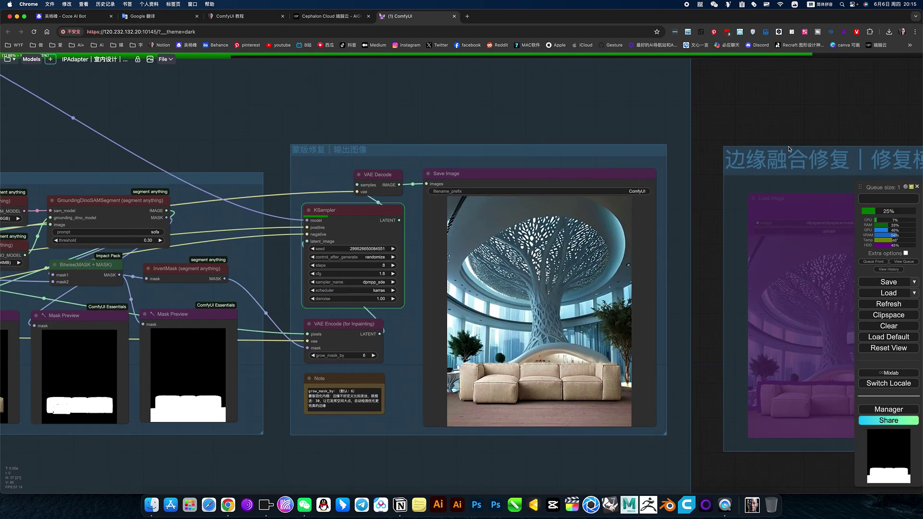
{"action": "scroll", "coordinate": [747, 127], "scroll_direction": "up", "scroll_amount": 3}
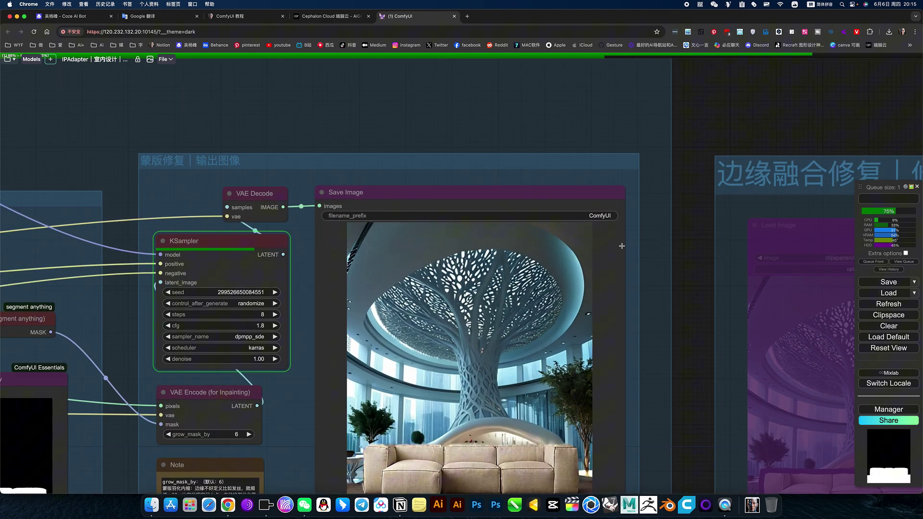
{"action": "scroll", "coordinate": [747, 127], "scroll_direction": "down", "scroll_amount": 4}
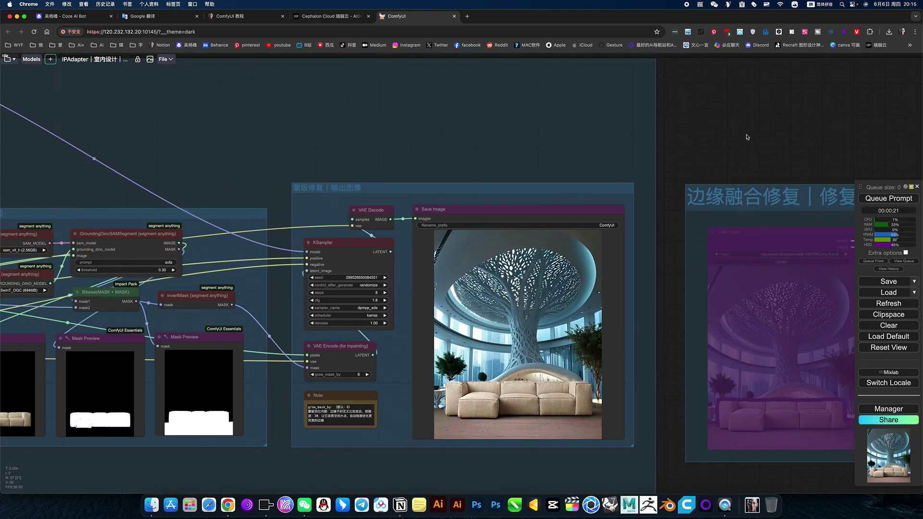
{"action": "left_click_drag", "start_coordinate": [747, 137], "coordinate": [730, 119]}
{"action": "left_click", "coordinate": [889, 201]}
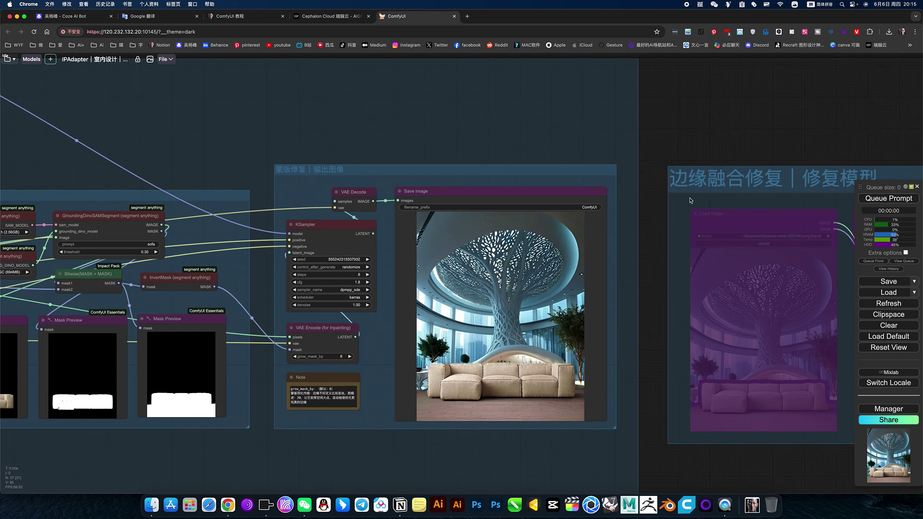
Set the nodes of the edge-blending repair group (边缘融合修复｜修复模型) to Always.
{"action": "right_click", "coordinate": [686, 196]}
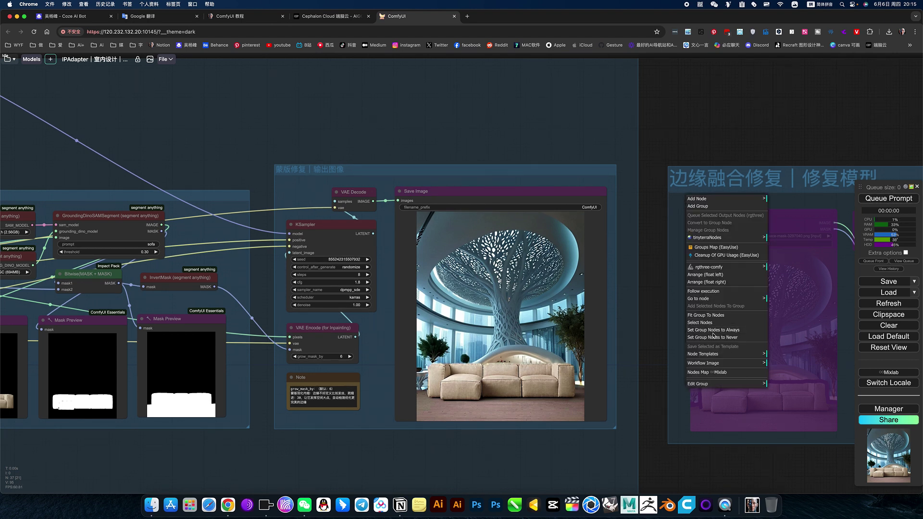
{"action": "left_click", "coordinate": [719, 331]}
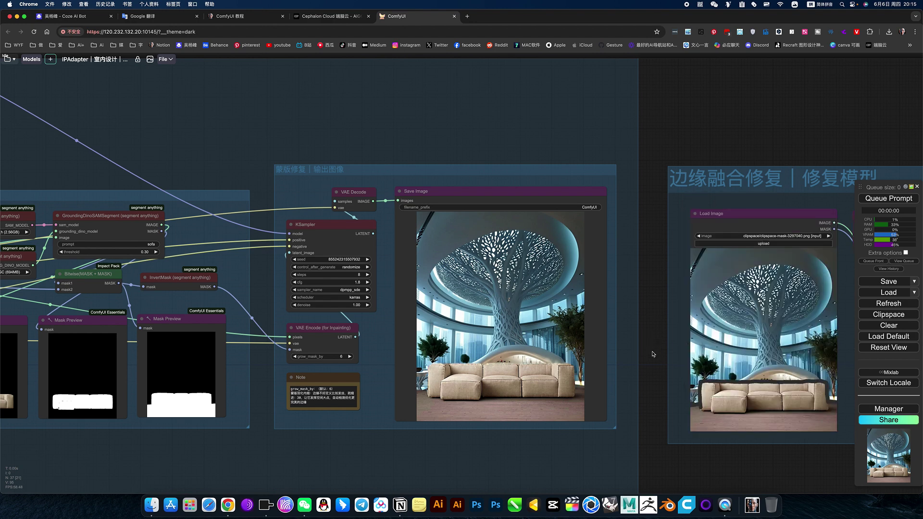
{"action": "left_click_drag", "start_coordinate": [653, 354], "coordinate": [752, 347]}
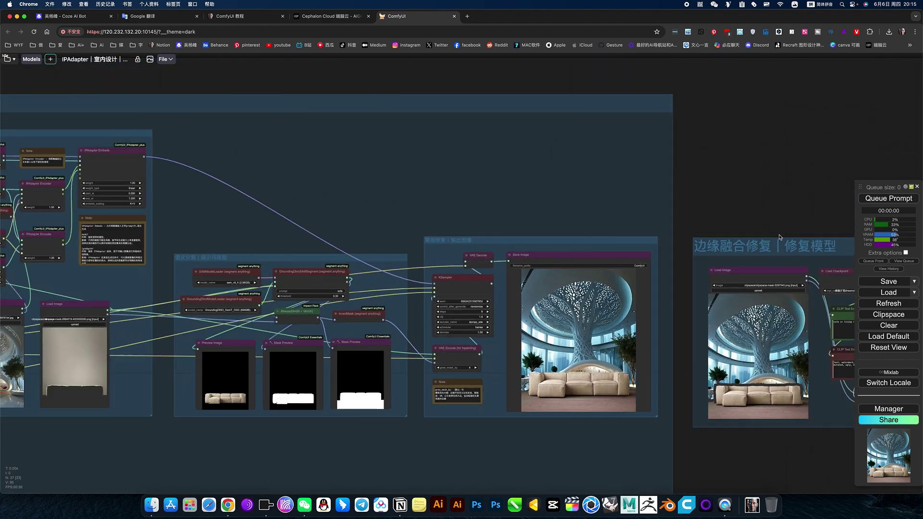
{"action": "scroll", "coordinate": [758, 263], "scroll_direction": "down", "scroll_amount": 1}
Bypass the nodes of the edge-blending repair group (边缘融合修复｜修复模型) and queue the workflow.
{"action": "right_click", "coordinate": [758, 263]}
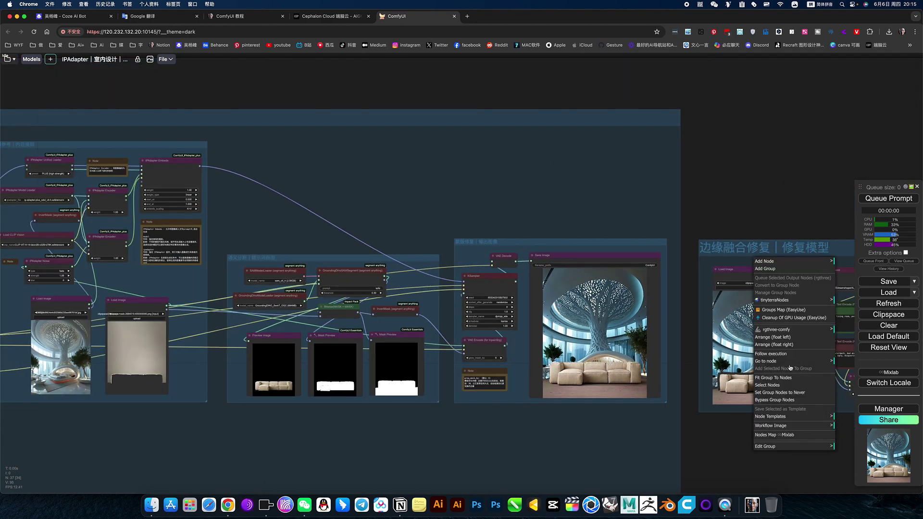
{"action": "left_click", "coordinate": [772, 400]}
{"action": "key", "text": "ctrl+Return"}
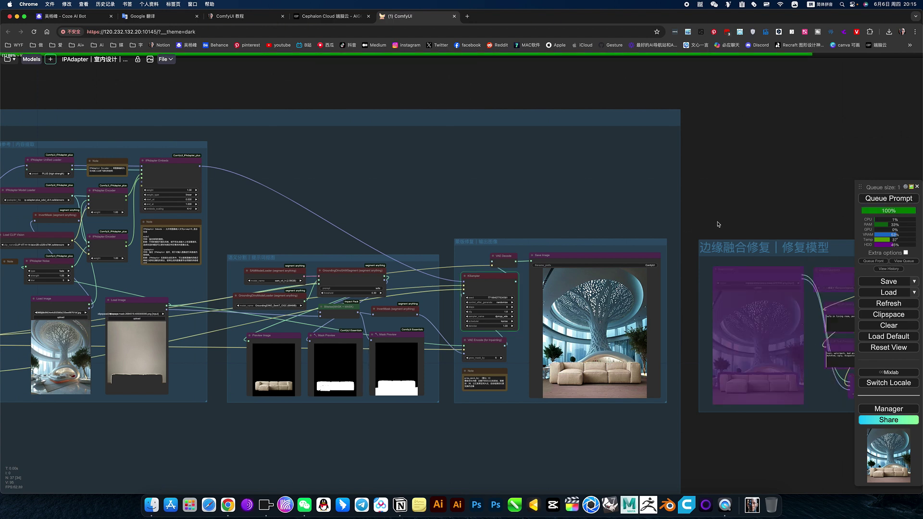
Check the generated sofa image against the reference and mask previews, and queue the workflow again.
{"action": "scroll", "coordinate": [567, 308], "scroll_direction": "up", "scroll_amount": 9}
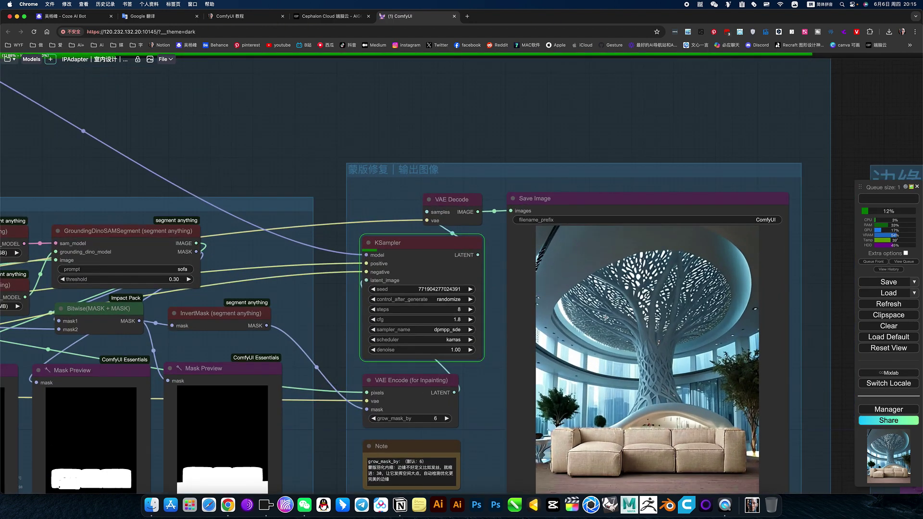
{"action": "scroll", "coordinate": [605, 318], "scroll_direction": "down", "scroll_amount": 5}
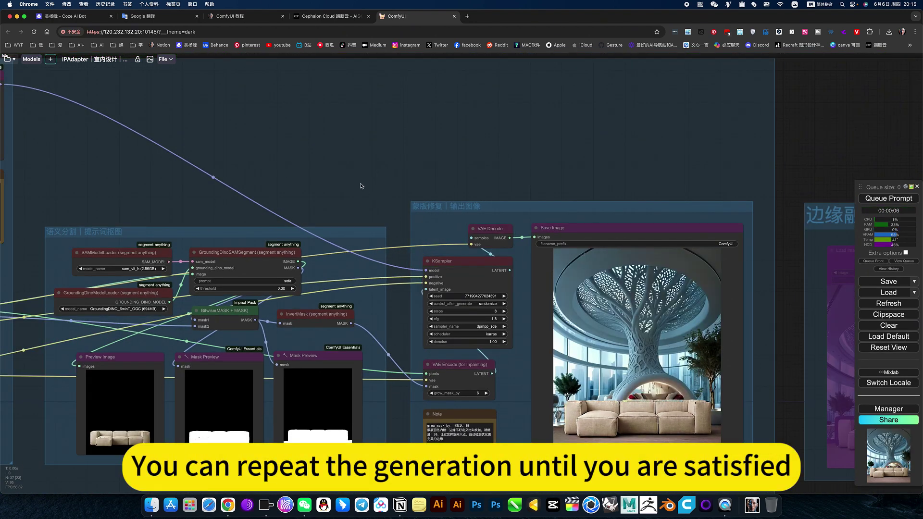
{"action": "left_click_drag", "start_coordinate": [378, 179], "coordinate": [696, 144]}
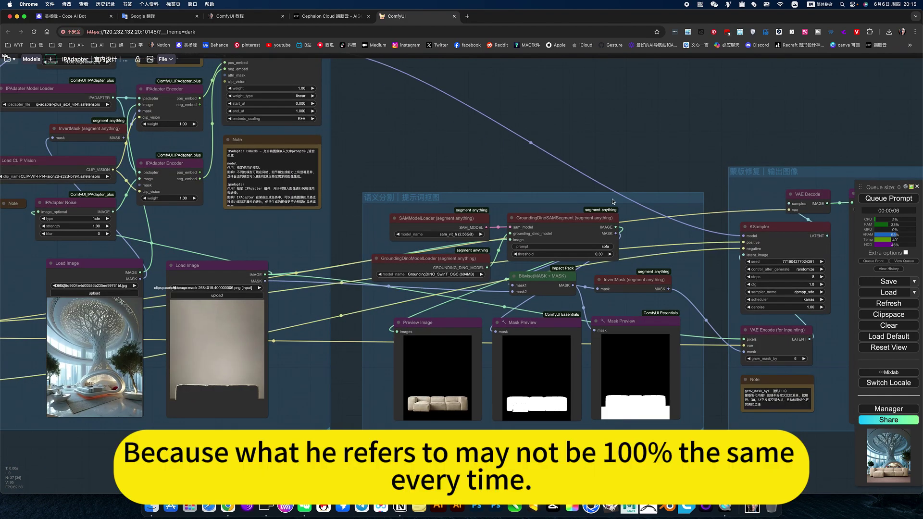
{"action": "left_click_drag", "start_coordinate": [627, 161], "coordinate": [319, 149]}
{"action": "scroll", "coordinate": [660, 307], "scroll_direction": "up", "scroll_amount": 4}
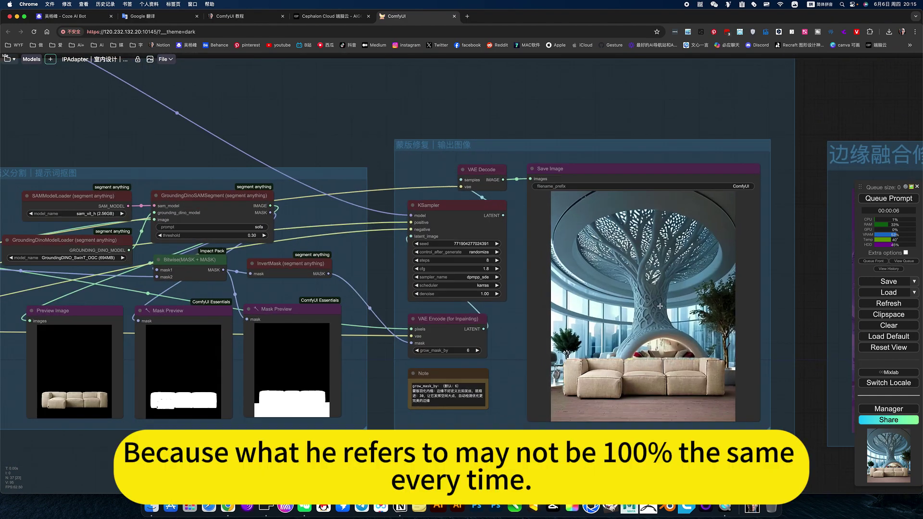
{"action": "scroll", "coordinate": [660, 306], "scroll_direction": "up", "scroll_amount": 1}
{"action": "key", "text": "ctrl+Return"}
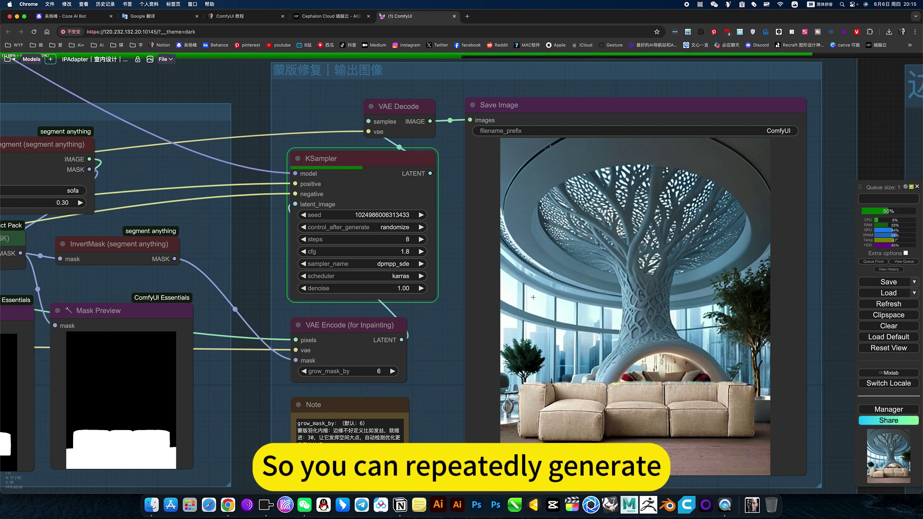
Examine the newly generated image in the mask-repair output group (蒙版修复｜输出图像) and copy its Save Image node to the clipspace.
{"action": "scroll", "coordinate": [533, 297], "scroll_direction": "down", "scroll_amount": 4}
{"action": "scroll", "coordinate": [533, 297], "scroll_direction": "up", "scroll_amount": 2}
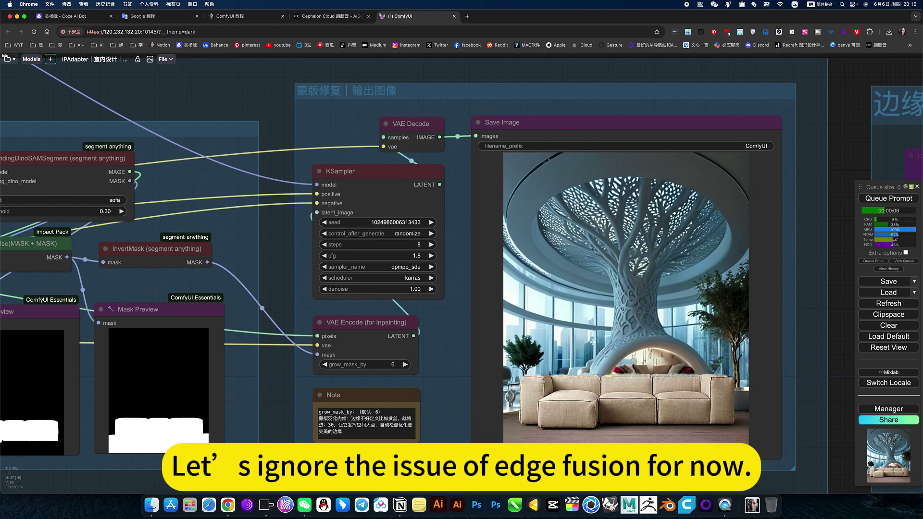
{"action": "scroll", "coordinate": [592, 340], "scroll_direction": "down", "scroll_amount": 3}
{"action": "scroll", "coordinate": [593, 340], "scroll_direction": "up", "scroll_amount": 2}
{"action": "scroll", "coordinate": [593, 340], "scroll_direction": "down", "scroll_amount": 3}
{"action": "scroll", "coordinate": [592, 342], "scroll_direction": "up", "scroll_amount": 1}
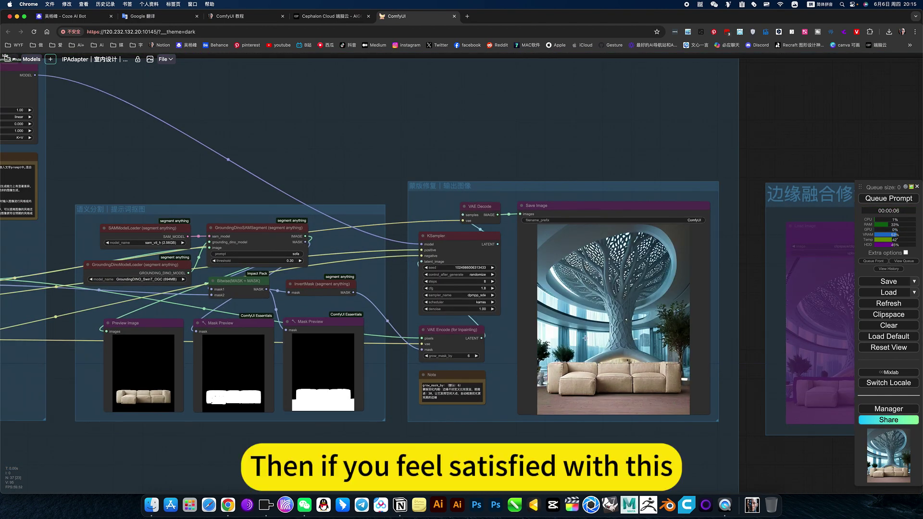
{"action": "right_click", "coordinate": [619, 273]}
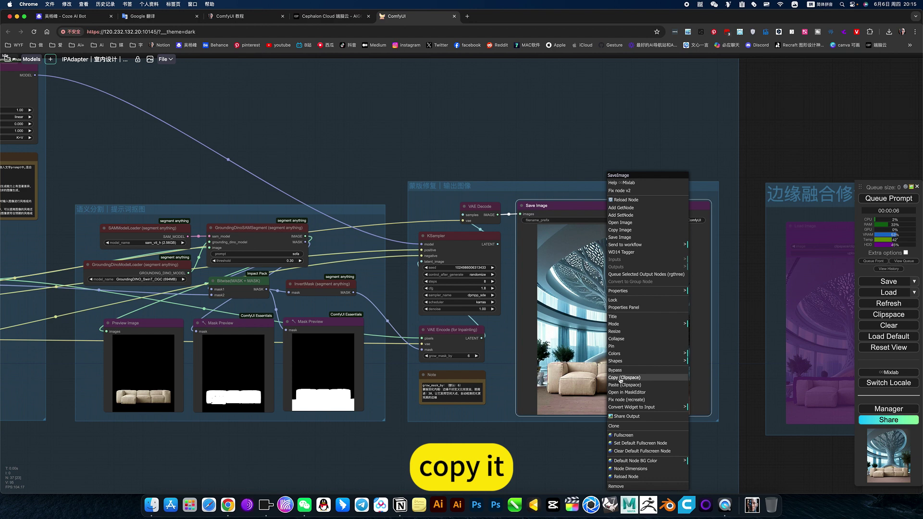
{"action": "left_click", "coordinate": [620, 379]}
Bypass the nodes of the large main workflow group and set the edge-blending repair group's nodes (边缘融合修复｜修复模型) to Always.
{"action": "right_click", "coordinate": [630, 117]}
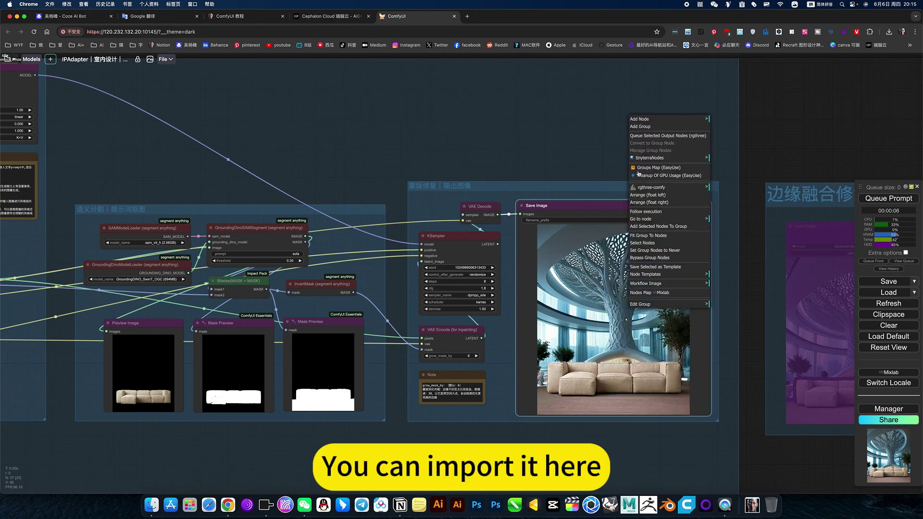
{"action": "left_click", "coordinate": [650, 258]}
{"action": "left_click_drag", "start_coordinate": [806, 143], "coordinate": [293, 119]}
{"action": "right_click", "coordinate": [582, 194]}
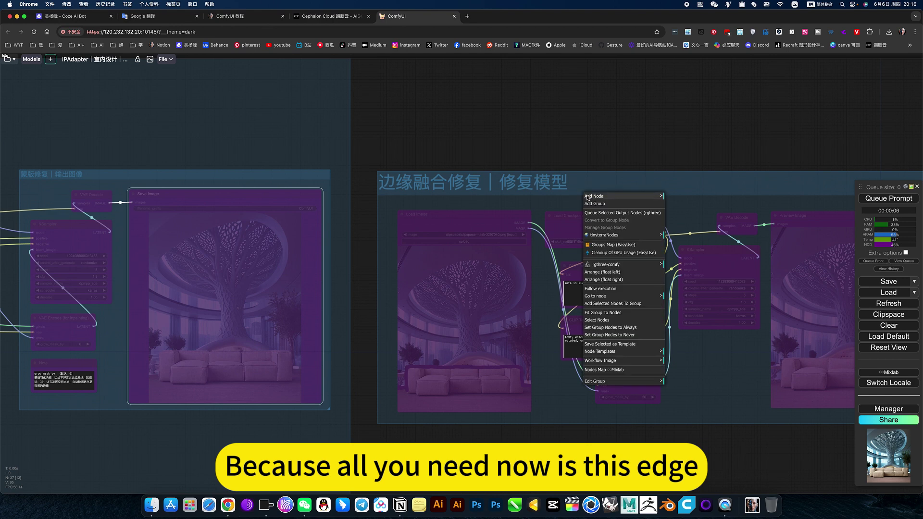
{"action": "left_click", "coordinate": [620, 329]}
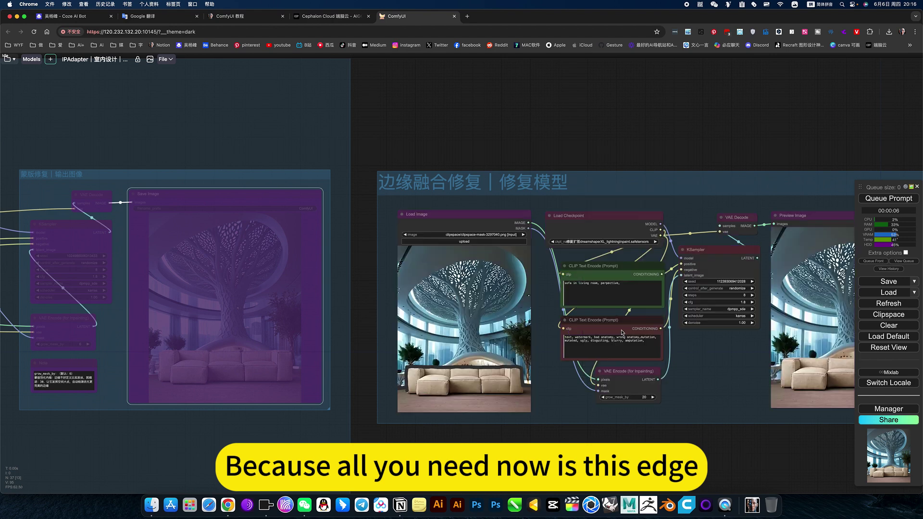
Paste the clipspace image into the Load Image node of the edge-blending repair group.
{"action": "right_click", "coordinate": [455, 332]}
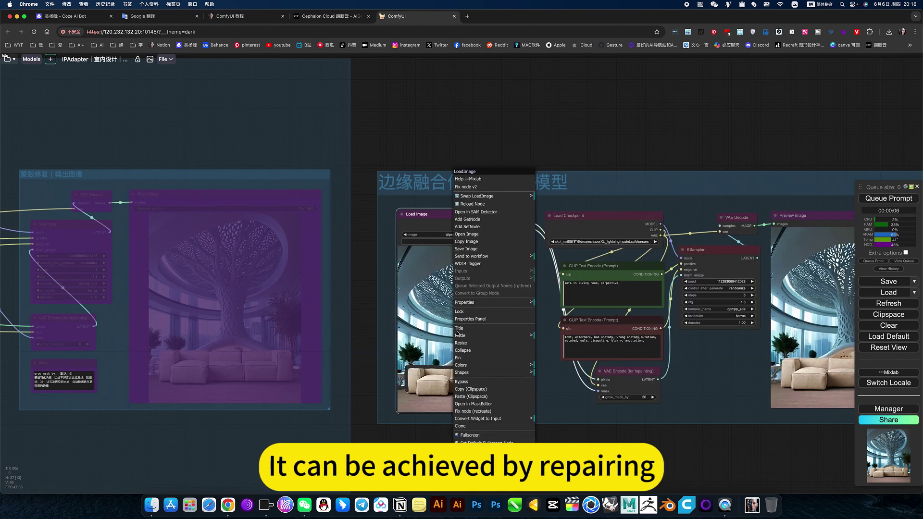
{"action": "left_click", "coordinate": [472, 397]}
{"action": "left_click_drag", "start_coordinate": [511, 434], "coordinate": [573, 412]}
{"action": "scroll", "coordinate": [486, 366], "scroll_direction": "up", "scroll_amount": 6}
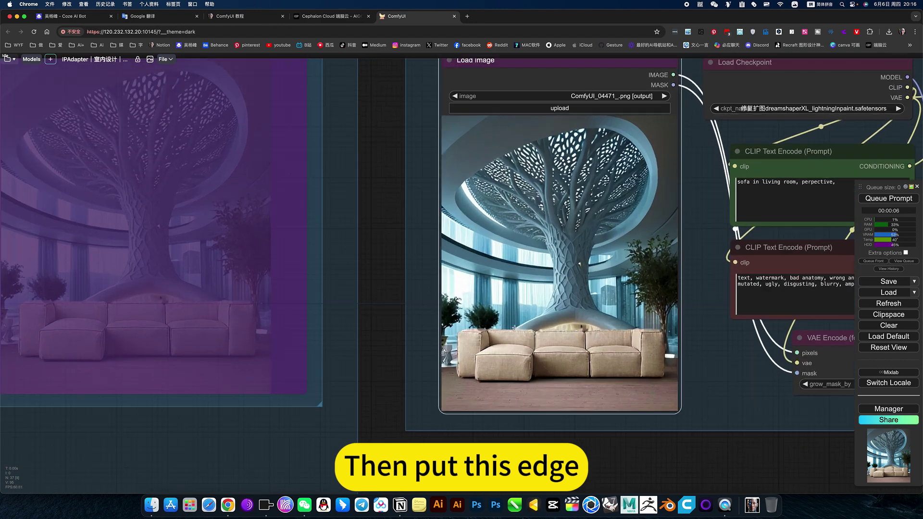
Paint a thin mask along the sofa's side and upper edges in the MaskEditor and save it to the Load Image node.
{"action": "right_click", "coordinate": [516, 174]}
{"action": "left_click", "coordinate": [537, 405]}
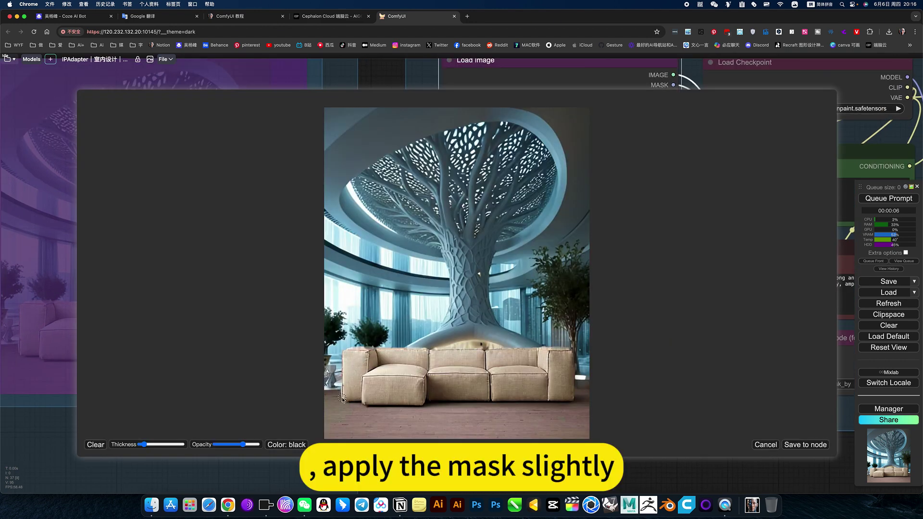
{"action": "mouse_move", "coordinate": [343, 400]}
{"action": "left_mouse_down"}
{"action": "mouse_move", "coordinate": [343, 352]}
{"action": "mouse_move", "coordinate": [353, 347]}
{"action": "mouse_move", "coordinate": [569, 350]}
{"action": "mouse_move", "coordinate": [573, 402]}
{"action": "mouse_move", "coordinate": [574, 387]}
{"action": "mouse_move", "coordinate": [601, 386]}
{"action": "mouse_move", "coordinate": [579, 383]}
{"action": "mouse_move", "coordinate": [598, 384]}
{"action": "left_mouse_up"}
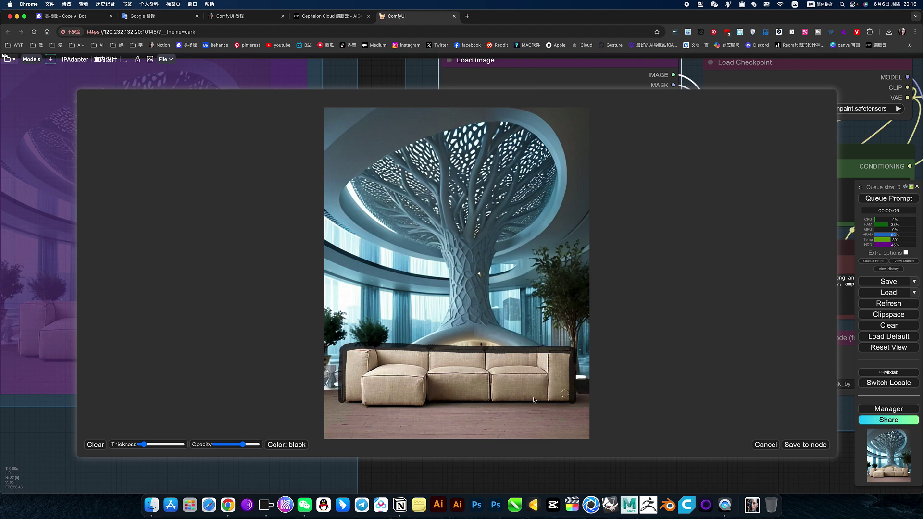
{"action": "left_click_drag", "start_coordinate": [339, 390], "coordinate": [339, 385]}
{"action": "left_click", "coordinate": [800, 446]}
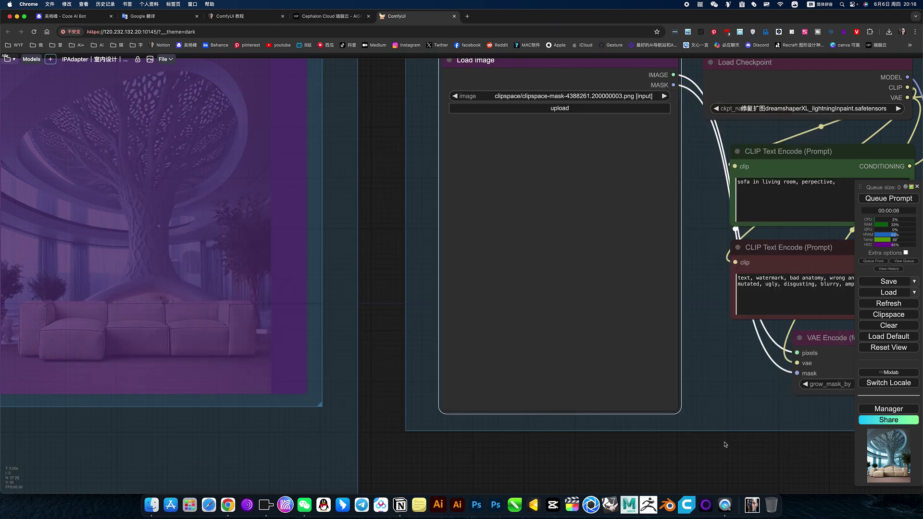
Review the repair group's inpainting checkpoint, prompts and grow_mask_by setting, and queue the workflow.
{"action": "left_click_drag", "start_coordinate": [682, 404], "coordinate": [532, 518]}
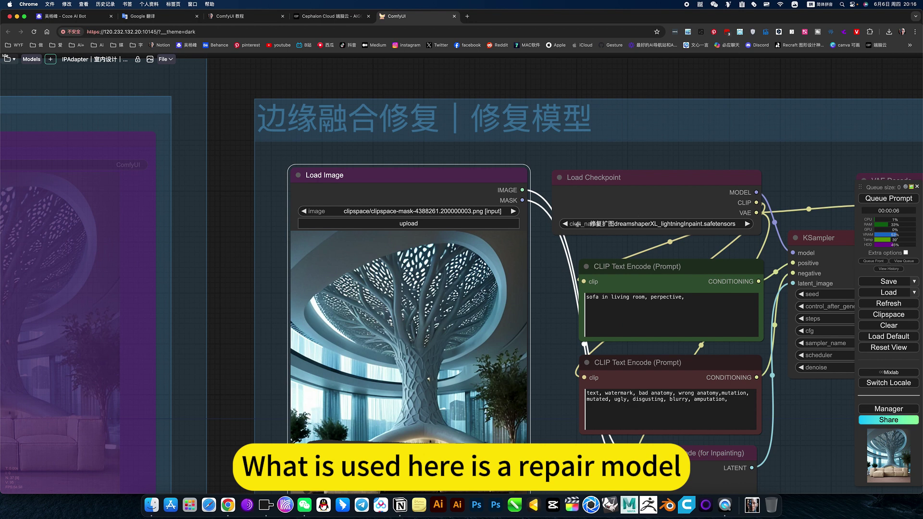
{"action": "scroll", "coordinate": [542, 326], "scroll_direction": "down", "scroll_amount": 3}
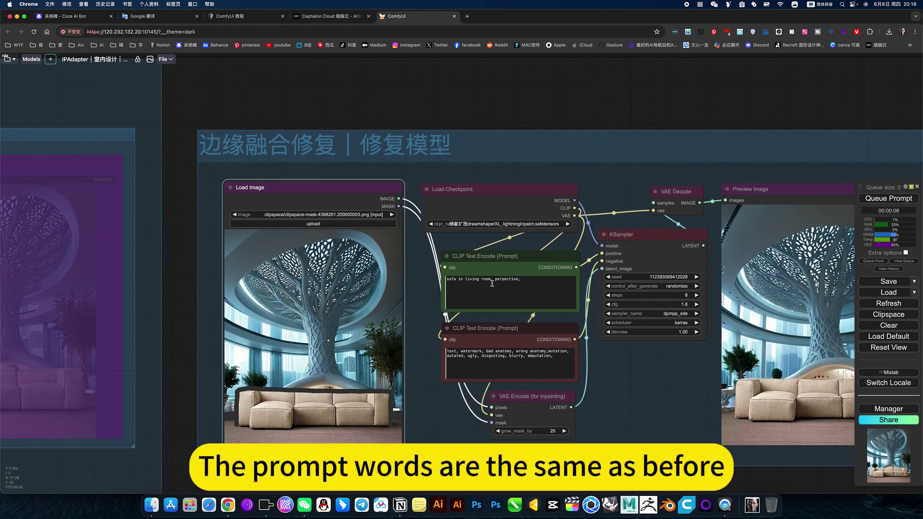
{"action": "left_click_drag", "start_coordinate": [628, 383], "coordinate": [521, 380]}
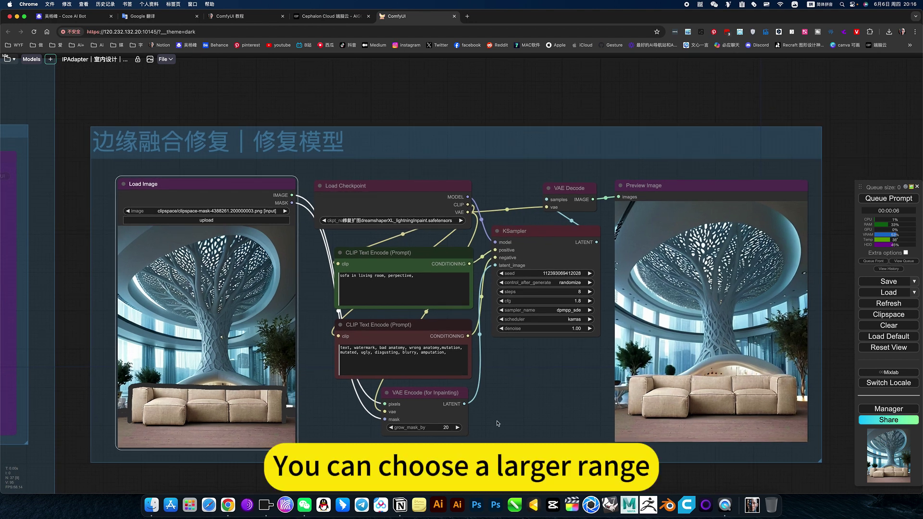
{"action": "left_click", "coordinate": [883, 198]}
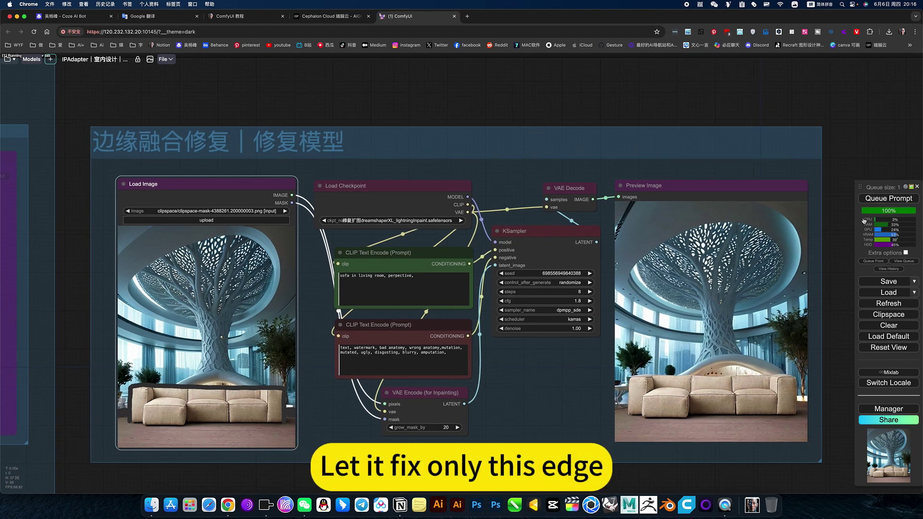
Examine the sofa edges in the repair group's Preview Image node up close.
{"action": "left_click_drag", "start_coordinate": [490, 411], "coordinate": [591, 401]}
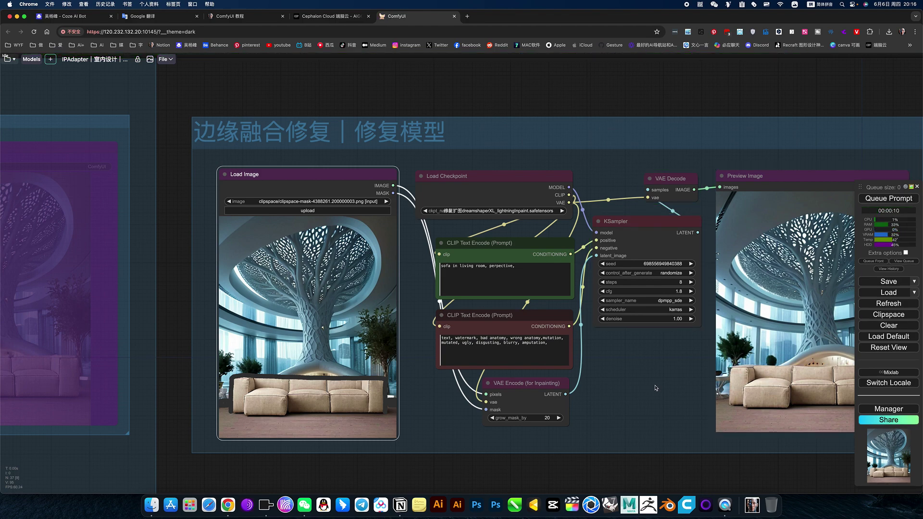
{"action": "left_click_drag", "start_coordinate": [559, 373], "coordinate": [352, 345]}
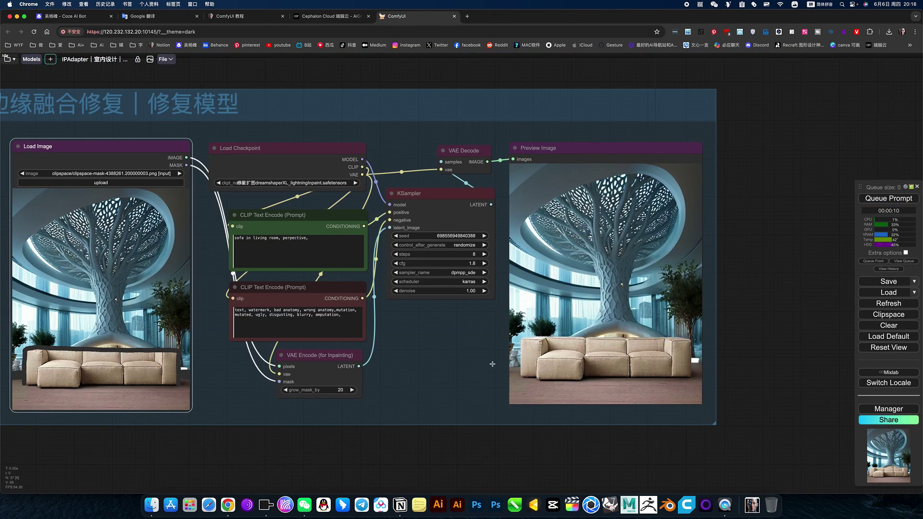
{"action": "scroll", "coordinate": [492, 364], "scroll_direction": "up", "scroll_amount": 8}
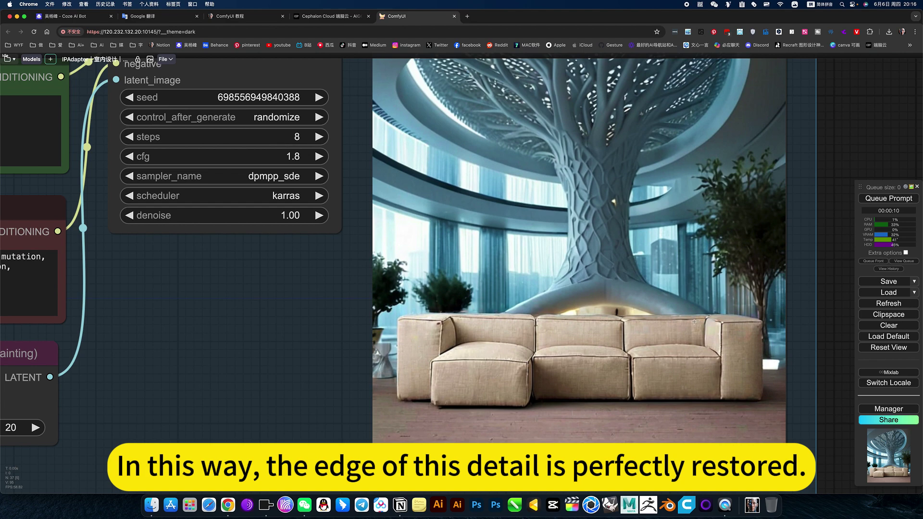
{"action": "scroll", "coordinate": [745, 363], "scroll_direction": "down", "scroll_amount": 8}
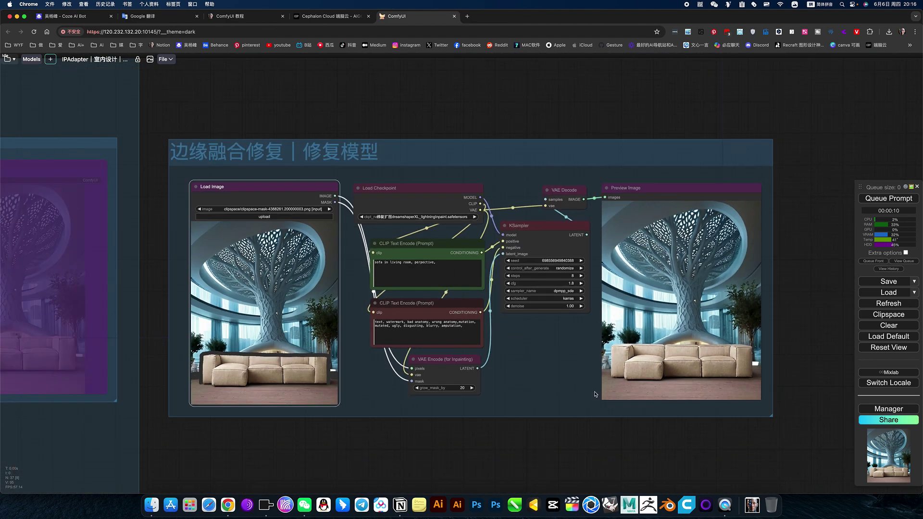
Set the nodes of the large main workflow group back to Always.
{"action": "left_click_drag", "start_coordinate": [89, 430], "coordinate": [292, 378]}
{"action": "right_click", "coordinate": [292, 377]}
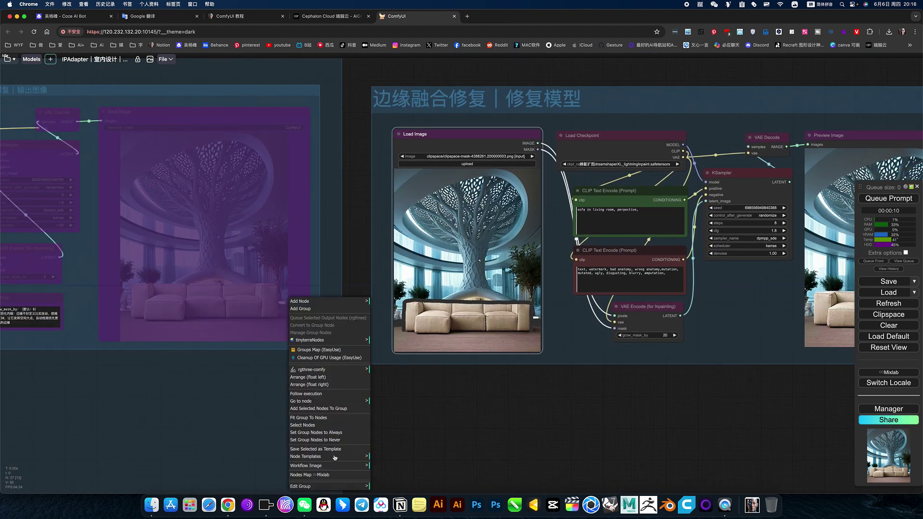
{"action": "left_click", "coordinate": [318, 433]}
Place the repair group's Preview Image node and the Save Image node side by side below the output group, narrowing the Save Image node to match.
{"action": "scroll", "coordinate": [528, 399], "scroll_direction": "down", "scroll_amount": 5}
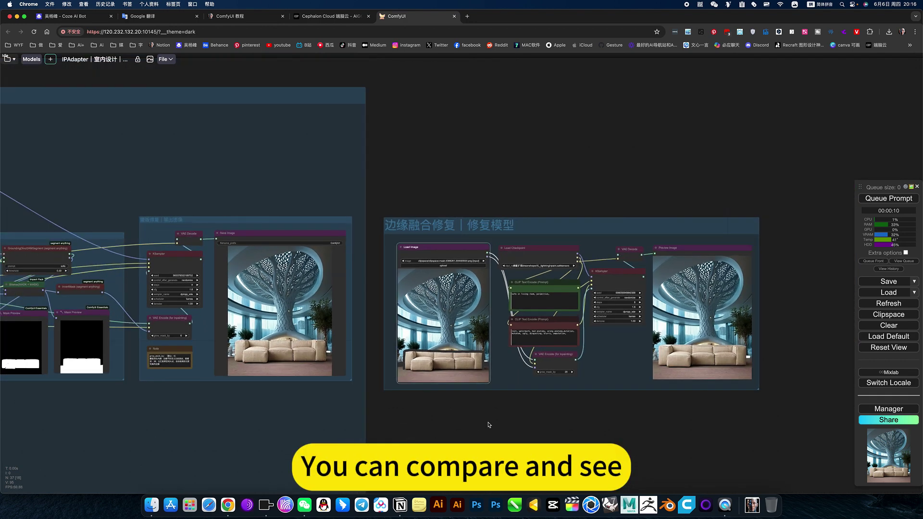
{"action": "left_click_drag", "start_coordinate": [509, 419], "coordinate": [603, 362]}
{"action": "left_click_drag", "start_coordinate": [802, 193], "coordinate": [339, 369]}
{"action": "left_click_drag", "start_coordinate": [404, 388], "coordinate": [490, 332]}
{"action": "left_click_drag", "start_coordinate": [443, 305], "coordinate": [451, 280]}
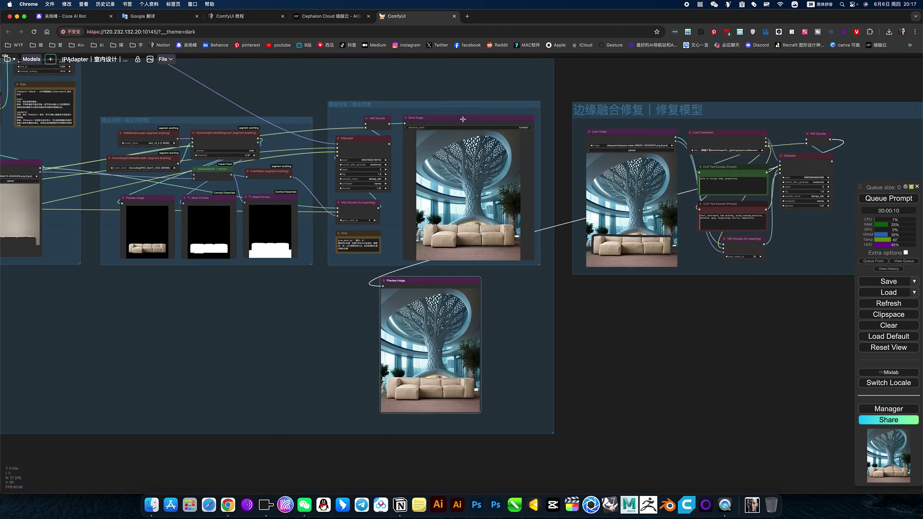
{"action": "left_click_drag", "start_coordinate": [462, 118], "coordinate": [287, 284]}
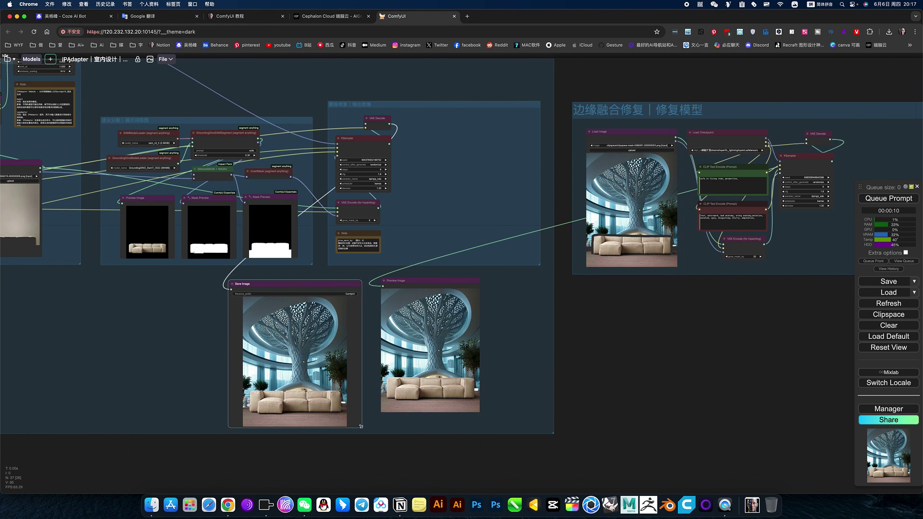
{"action": "left_click_drag", "start_coordinate": [361, 426], "coordinate": [329, 423]}
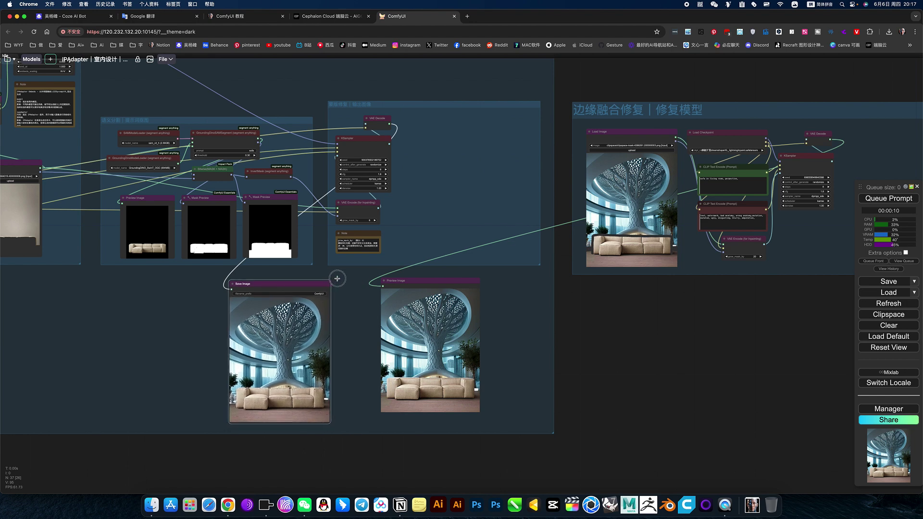
{"action": "left_click_drag", "start_coordinate": [310, 287], "coordinate": [347, 283]}
Compare the sofa edges in the Save Image and Preview Image nodes up close, and bring the reference Load Image node into view.
{"action": "scroll", "coordinate": [234, 353], "scroll_direction": "up", "scroll_amount": 1}
{"action": "scroll", "coordinate": [234, 353], "scroll_direction": "up", "scroll_amount": 6}
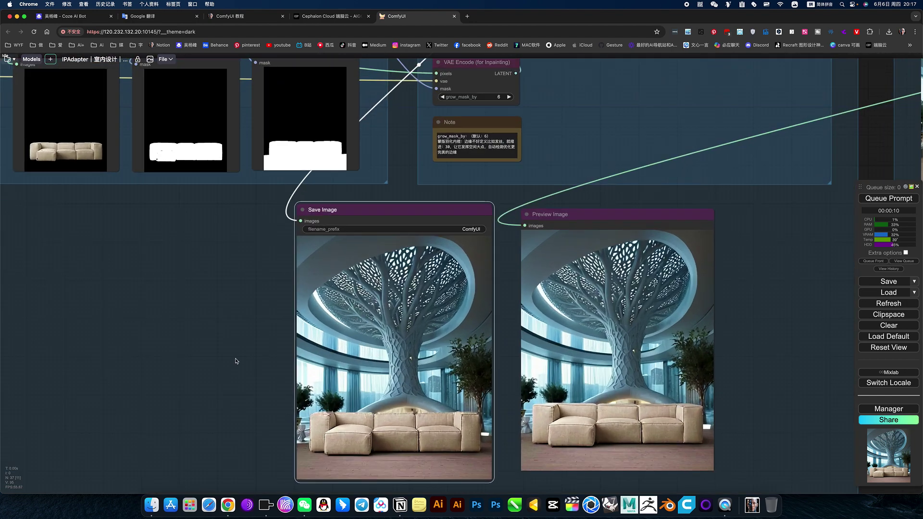
{"action": "left_click_drag", "start_coordinate": [180, 322], "coordinate": [106, 231]}
{"action": "scroll", "coordinate": [420, 335], "scroll_direction": "up", "scroll_amount": 4}
{"action": "scroll", "coordinate": [420, 335], "scroll_direction": "up", "scroll_amount": 4}
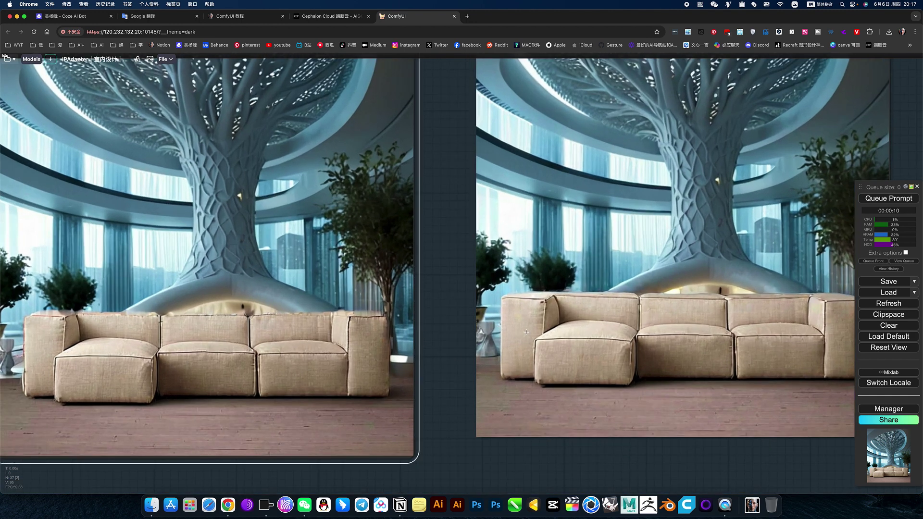
{"action": "left_click", "coordinate": [543, 329]}
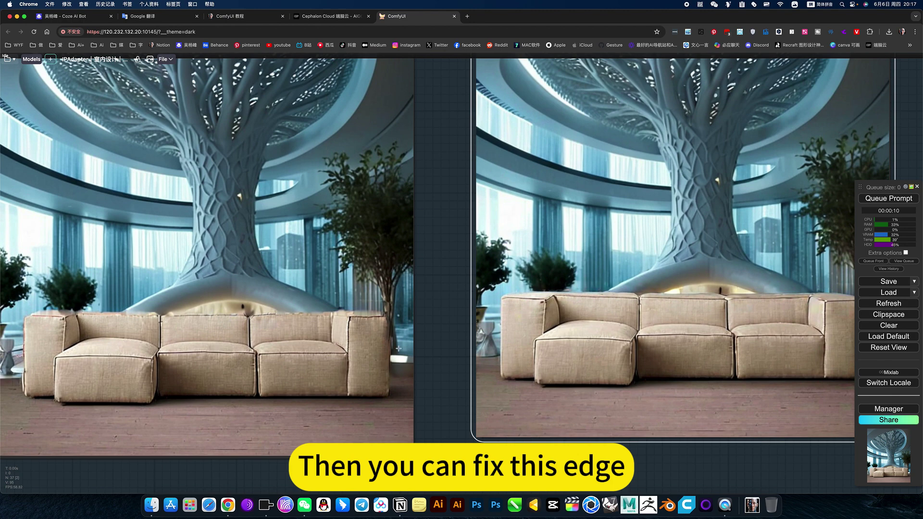
{"action": "scroll", "coordinate": [403, 352], "scroll_direction": "down", "scroll_amount": 5}
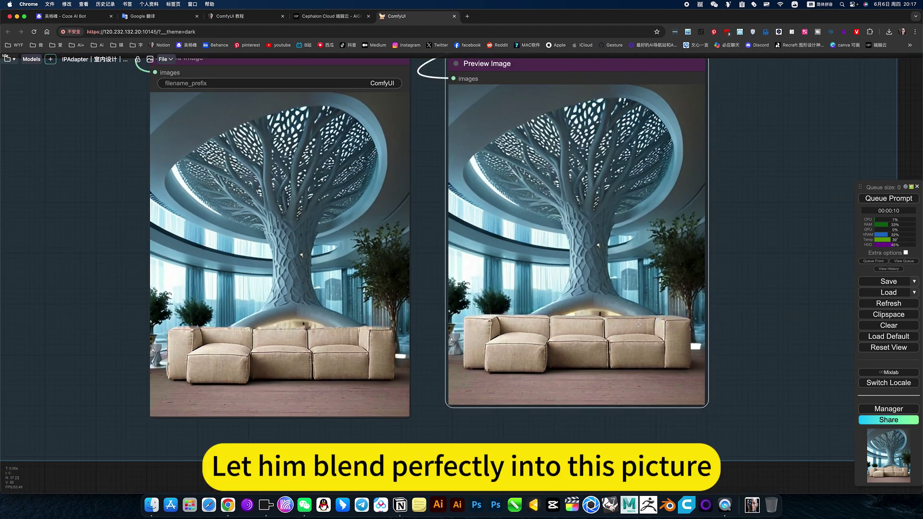
{"action": "scroll", "coordinate": [545, 202], "scroll_direction": "down", "scroll_amount": 6}
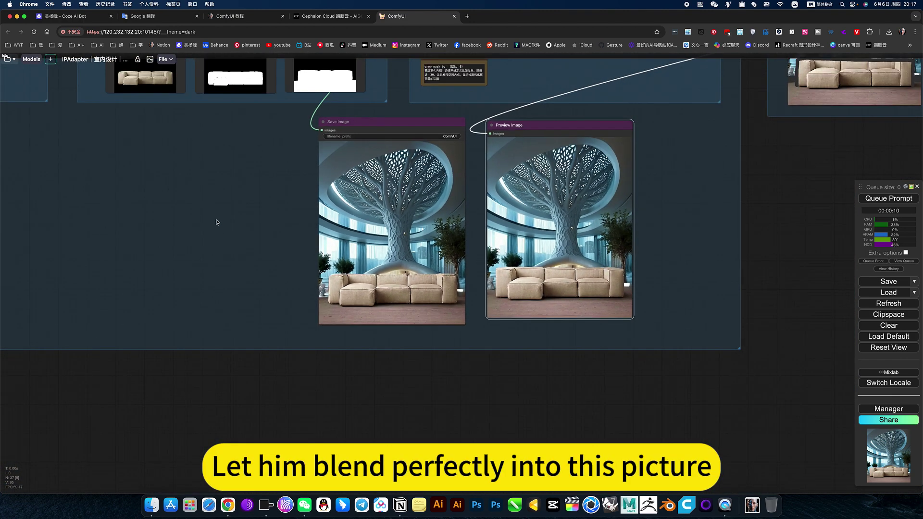
{"action": "left_click_drag", "start_coordinate": [231, 226], "coordinate": [555, 353]}
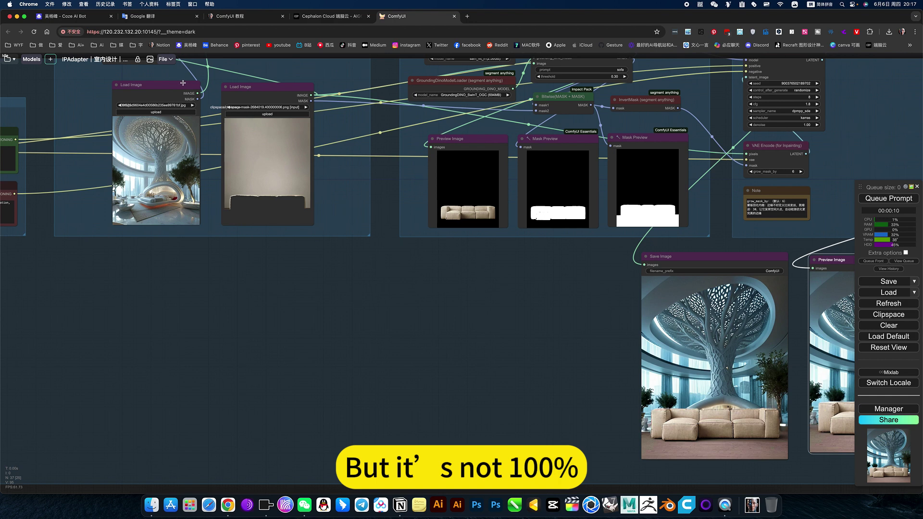
Place the reference Load Image node beside the Save Image node below the groups and enlarge it to a similar size for comparison.
{"action": "left_click_drag", "start_coordinate": [183, 83], "coordinate": [590, 256]}
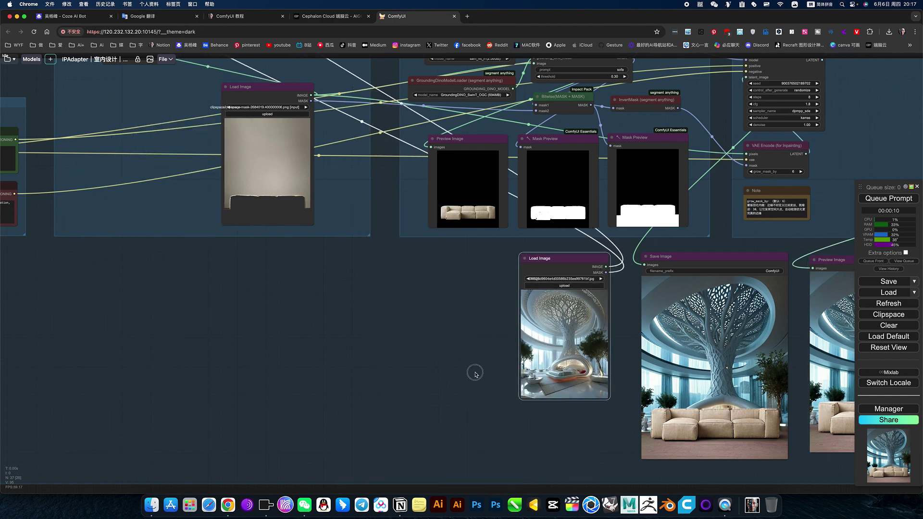
{"action": "left_click_drag", "start_coordinate": [476, 373], "coordinate": [234, 314]}
{"action": "scroll", "coordinate": [385, 343], "scroll_direction": "up", "scroll_amount": 5}
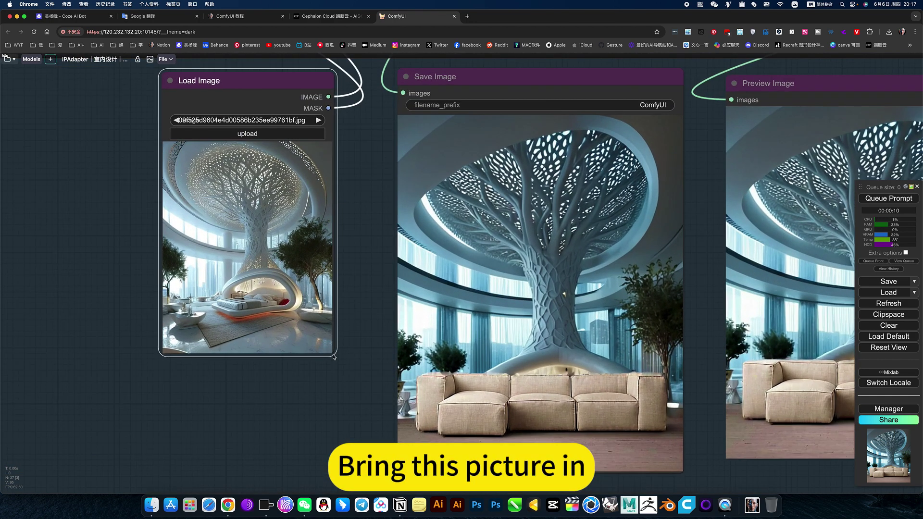
{"action": "left_click_drag", "start_coordinate": [335, 356], "coordinate": [414, 474]}
{"action": "left_click_drag", "start_coordinate": [320, 82], "coordinate": [269, 81]}
{"action": "scroll", "coordinate": [155, 155], "scroll_direction": "down", "scroll_amount": 6}
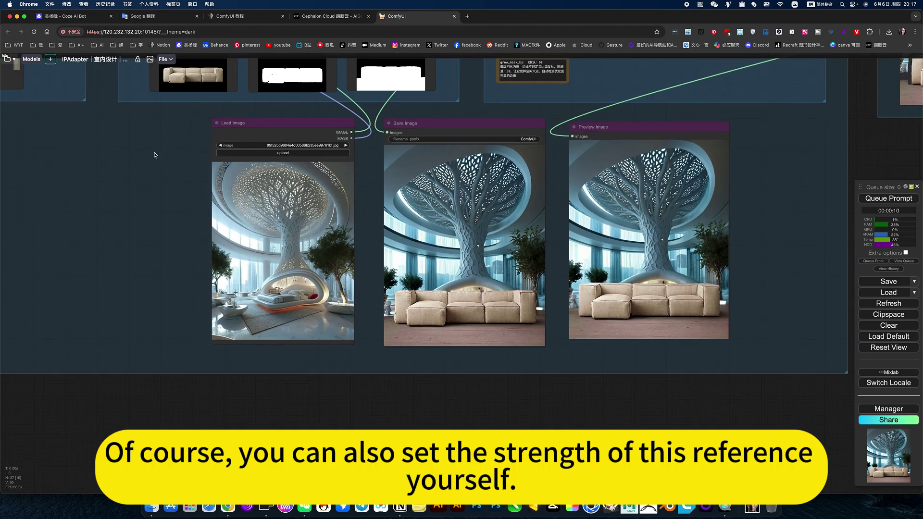
Locate the IPAdapter Embeds node in the image reference group and check its weight setting, which controls the reference strength.
{"action": "left_click_drag", "start_coordinate": [170, 172], "coordinate": [462, 370]}
{"action": "scroll", "coordinate": [377, 342], "scroll_direction": "down", "scroll_amount": 4}
{"action": "left_click_drag", "start_coordinate": [427, 117], "coordinate": [526, 292]}
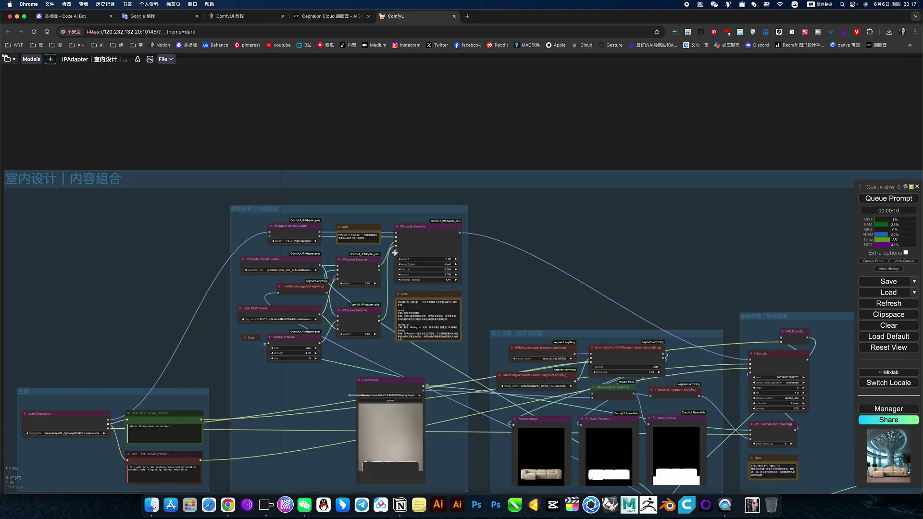
{"action": "scroll", "coordinate": [394, 253], "scroll_direction": "up", "scroll_amount": 4}
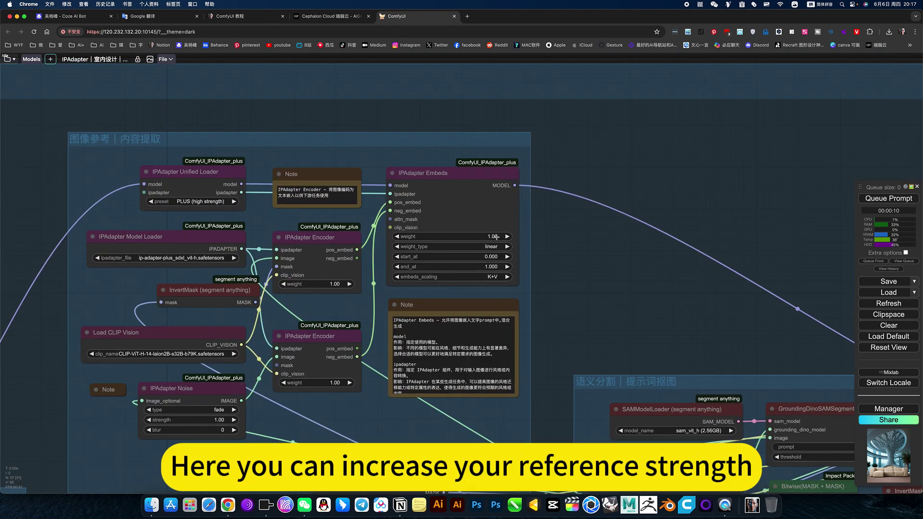
{"action": "left_click", "coordinate": [496, 237]}
{"action": "left_click", "coordinate": [606, 237]}
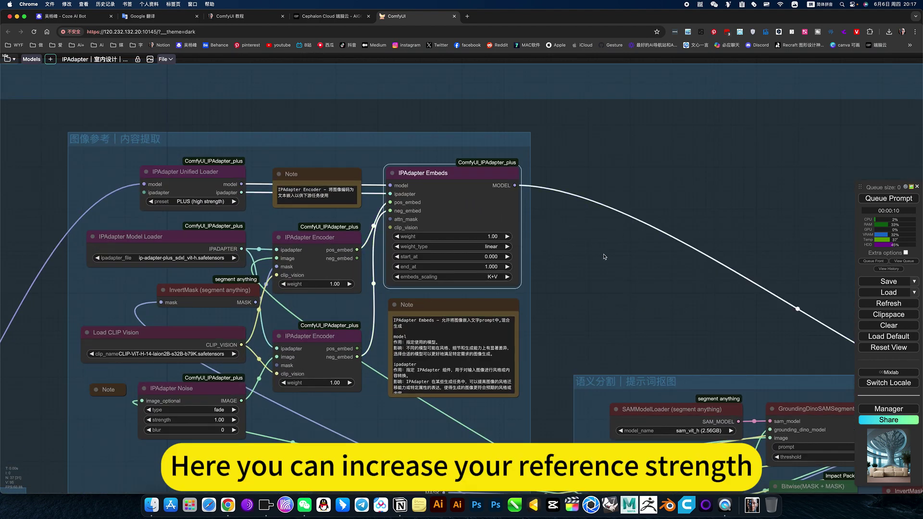
Examine the IPAdapter Embeds node's blend settings up close, along with its explanatory note and the surrounding encoder nodes.
{"action": "scroll", "coordinate": [466, 210], "scroll_direction": "down", "scroll_amount": 3}
{"action": "scroll", "coordinate": [465, 210], "scroll_direction": "up", "scroll_amount": 5}
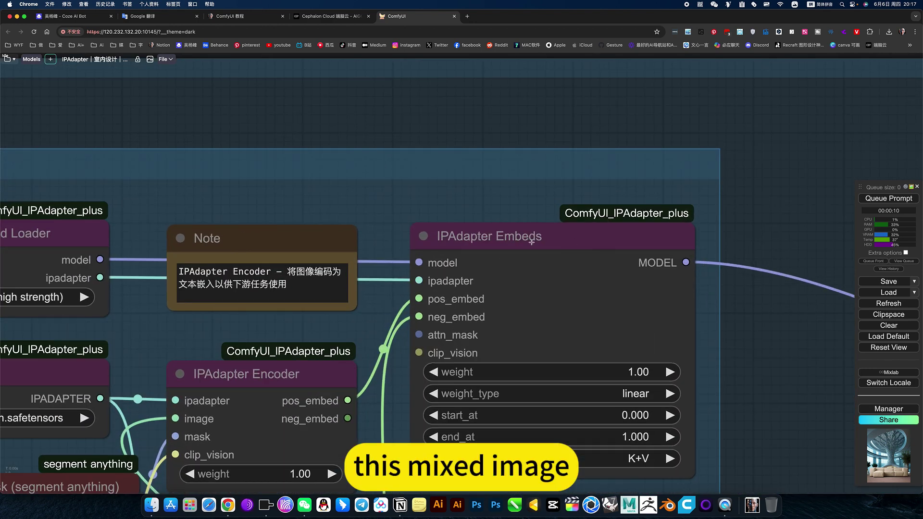
{"action": "scroll", "coordinate": [749, 342], "scroll_direction": "down", "scroll_amount": 5}
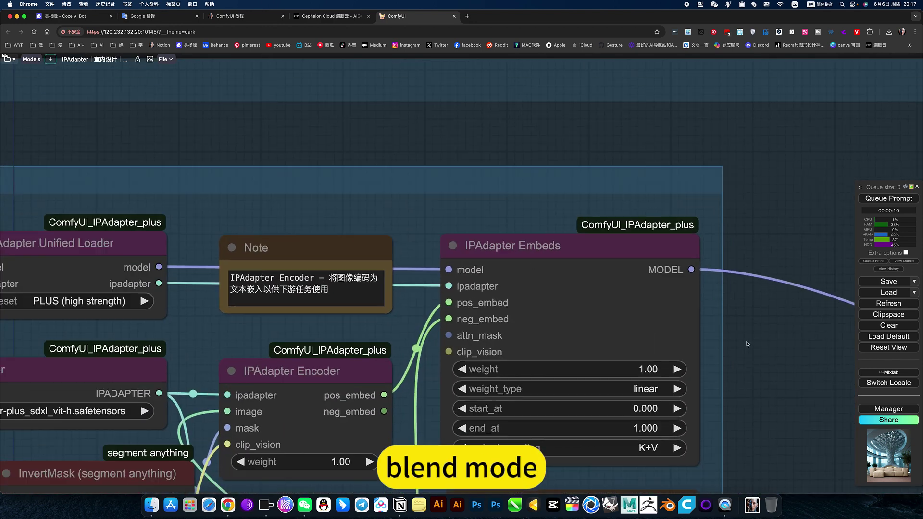
{"action": "left_click_drag", "start_coordinate": [767, 367], "coordinate": [664, 223]}
{"action": "scroll", "coordinate": [663, 224], "scroll_direction": "down", "scroll_amount": 5}
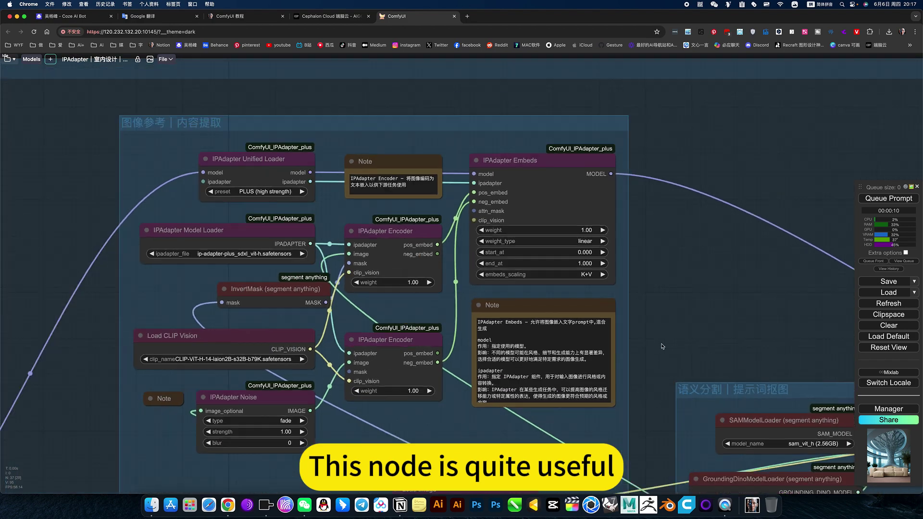
{"action": "scroll", "coordinate": [589, 333], "scroll_direction": "up", "scroll_amount": 7}
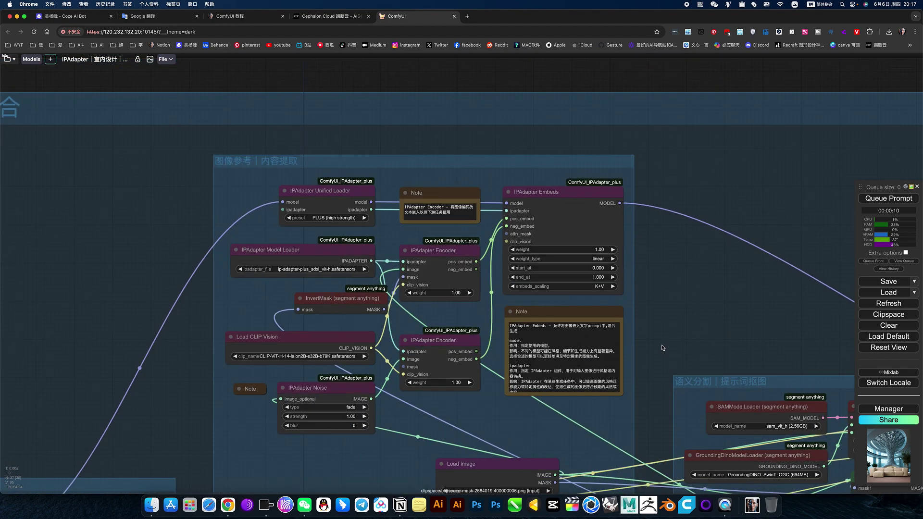
{"action": "scroll", "coordinate": [644, 353], "scroll_direction": "down", "scroll_amount": 5}
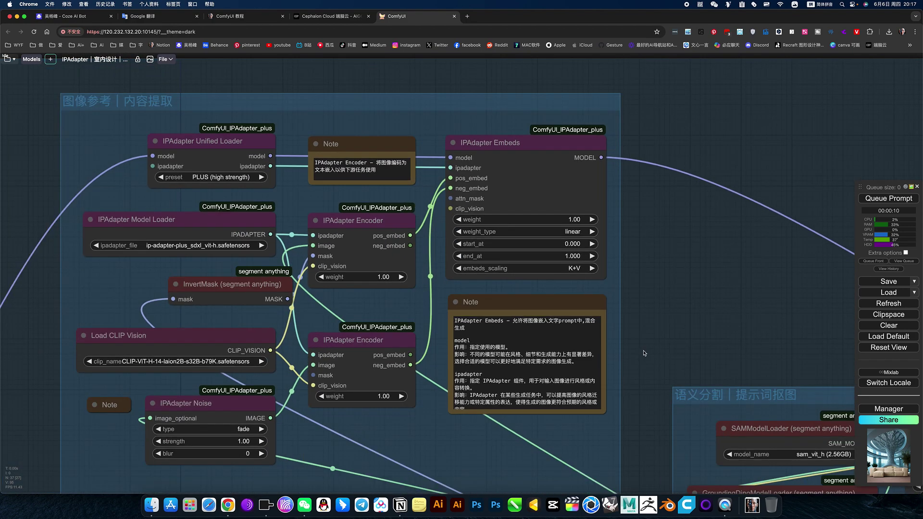
{"action": "left_click_drag", "start_coordinate": [672, 329], "coordinate": [662, 183]}
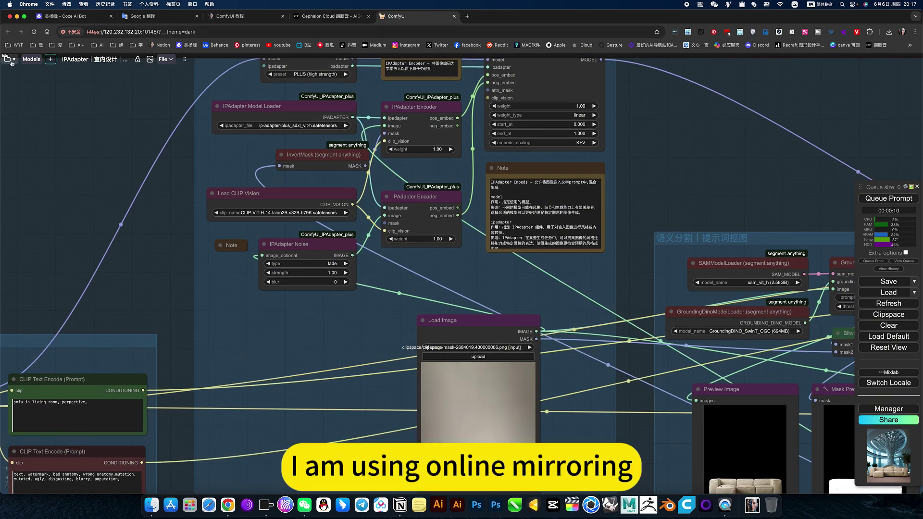
Look through the saved workflows in the workspace, check the Cephalon Cloud application page, and return to the ComfyUI workflow overview.
{"action": "left_click", "coordinate": [8, 58]}
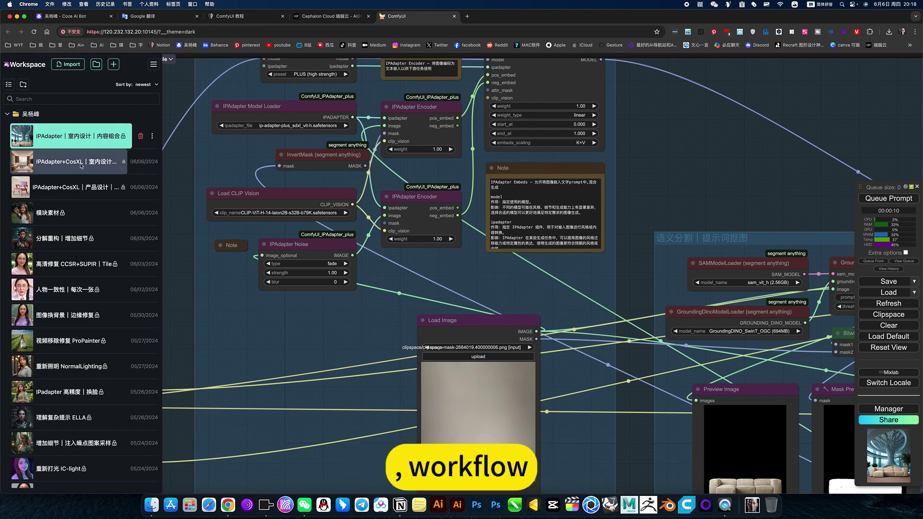
{"action": "left_click", "coordinate": [335, 19]}
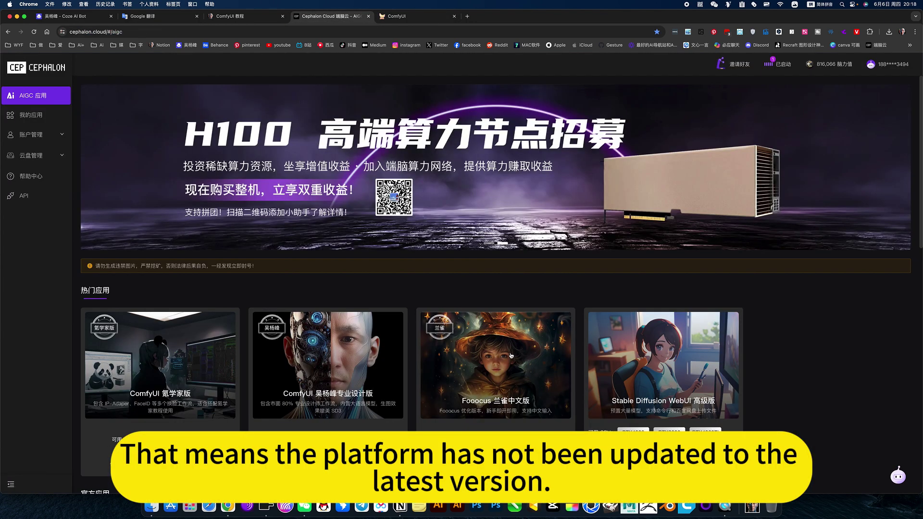
{"action": "left_click", "coordinate": [403, 20]}
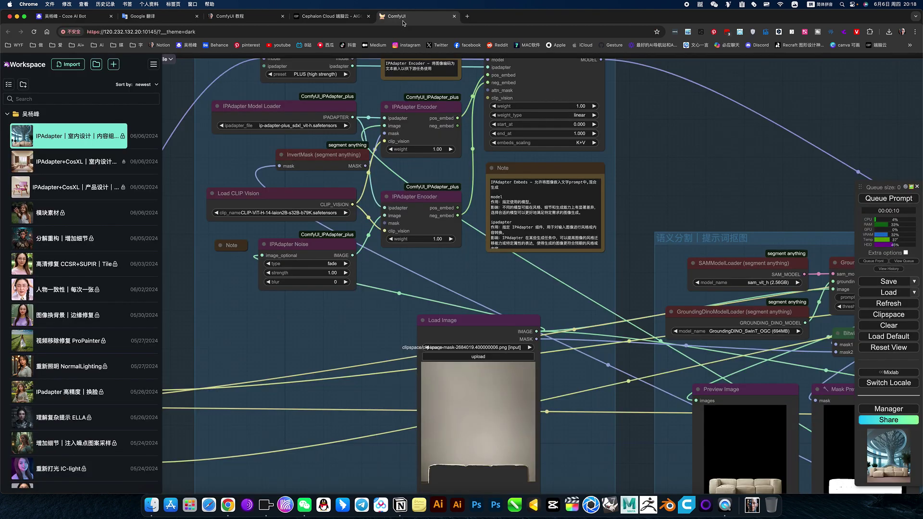
{"action": "left_click", "coordinate": [660, 165]}
{"action": "scroll", "coordinate": [570, 278], "scroll_direction": "down", "scroll_amount": 4}
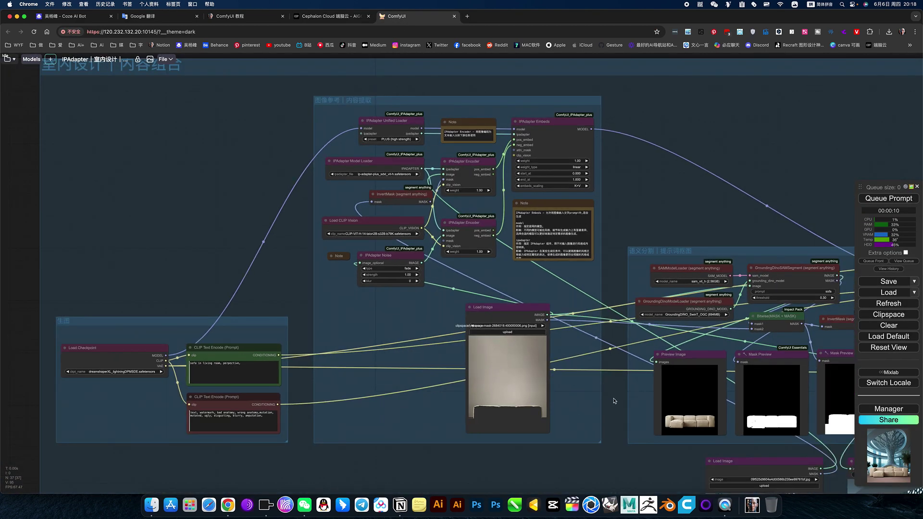
{"action": "scroll", "coordinate": [597, 380], "scroll_direction": "down", "scroll_amount": 1}
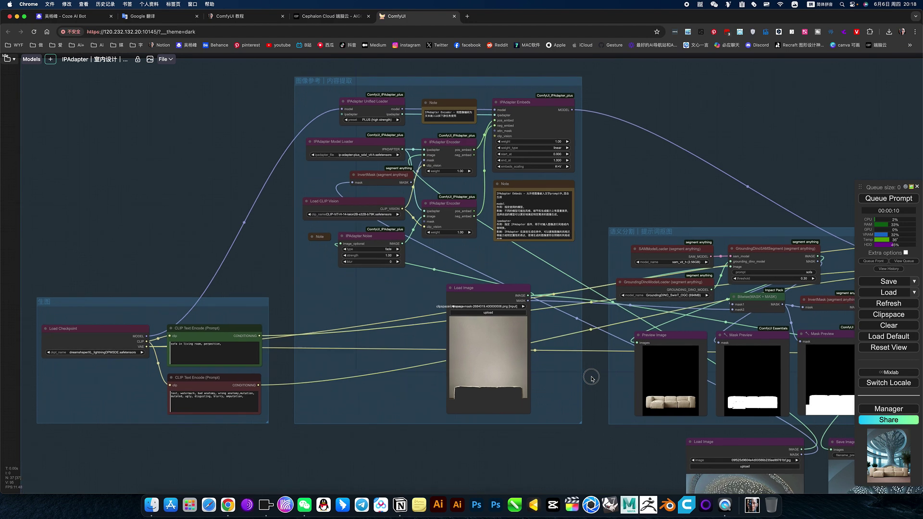
Switch to the ComfyUI tutorial page in Notion, review the interior design content combination article and its workflow file, and collapse its download section.
{"action": "left_click", "coordinate": [247, 19]}
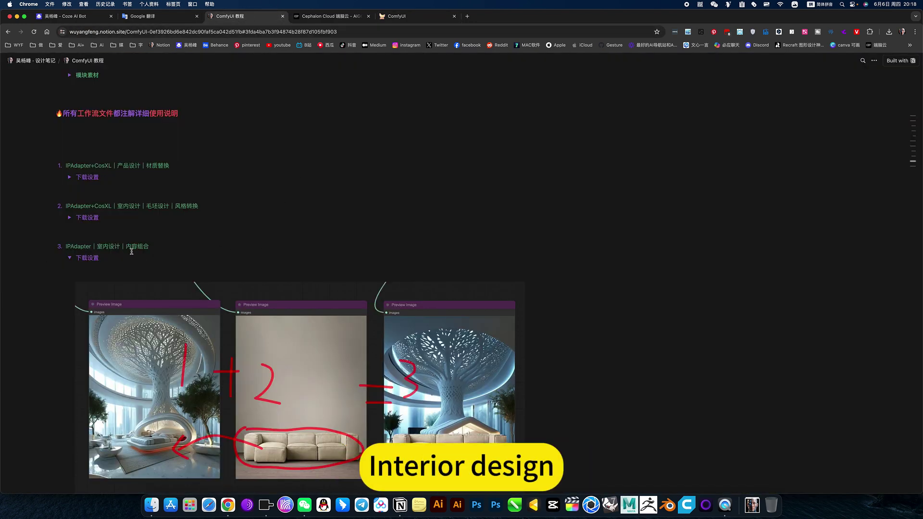
{"action": "scroll", "coordinate": [141, 247], "scroll_direction": "down", "scroll_amount": 5}
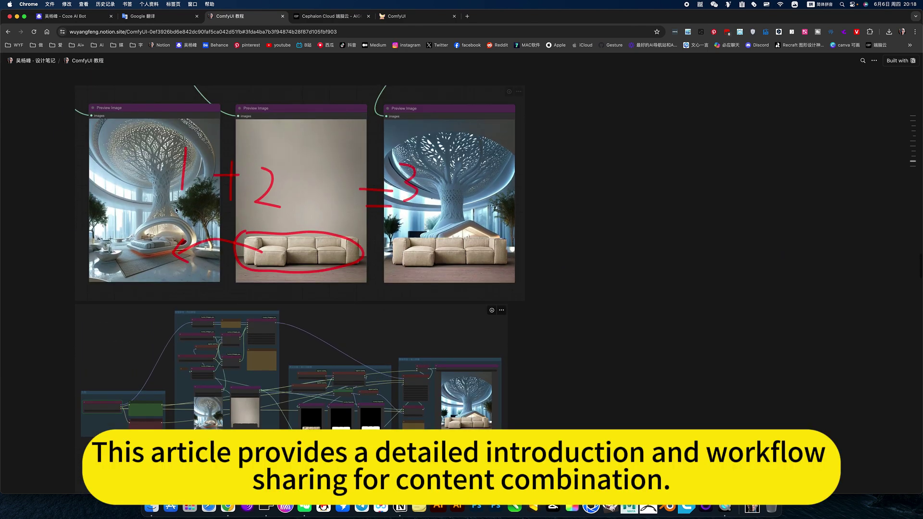
{"action": "scroll", "coordinate": [373, 303], "scroll_direction": "down", "scroll_amount": 10}
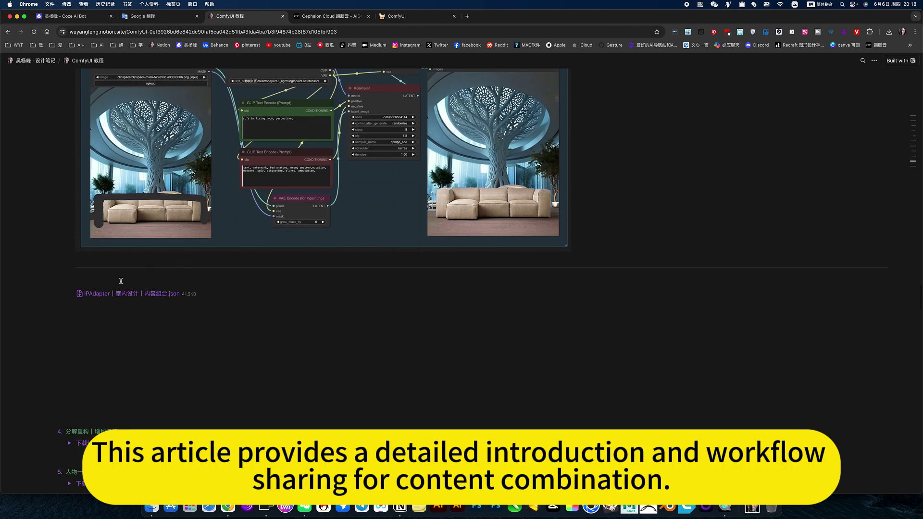
{"action": "scroll", "coordinate": [222, 272], "scroll_direction": "up", "scroll_amount": 8}
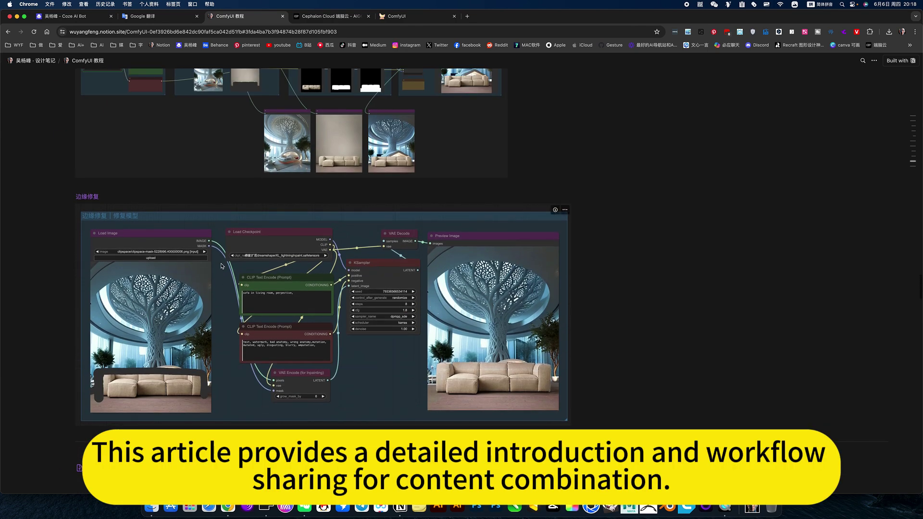
{"action": "scroll", "coordinate": [223, 265], "scroll_direction": "up", "scroll_amount": 1}
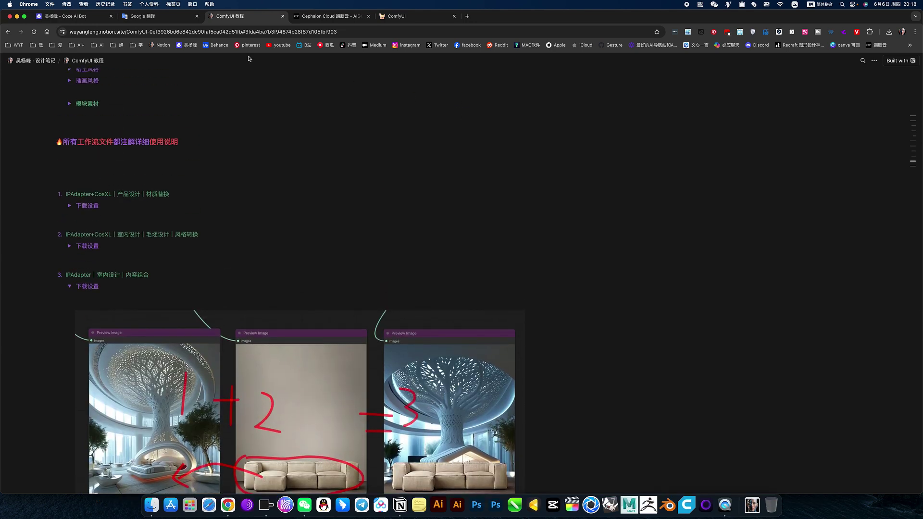
{"action": "left_click", "coordinate": [70, 287]}
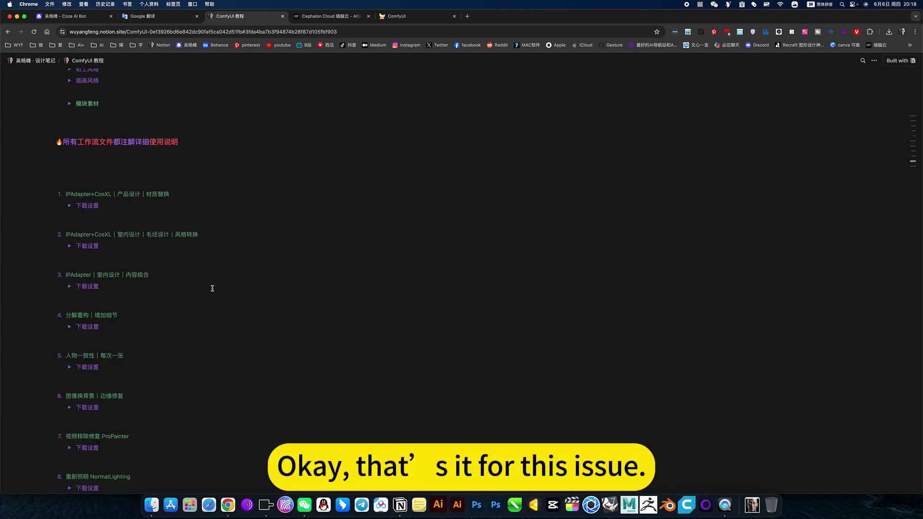